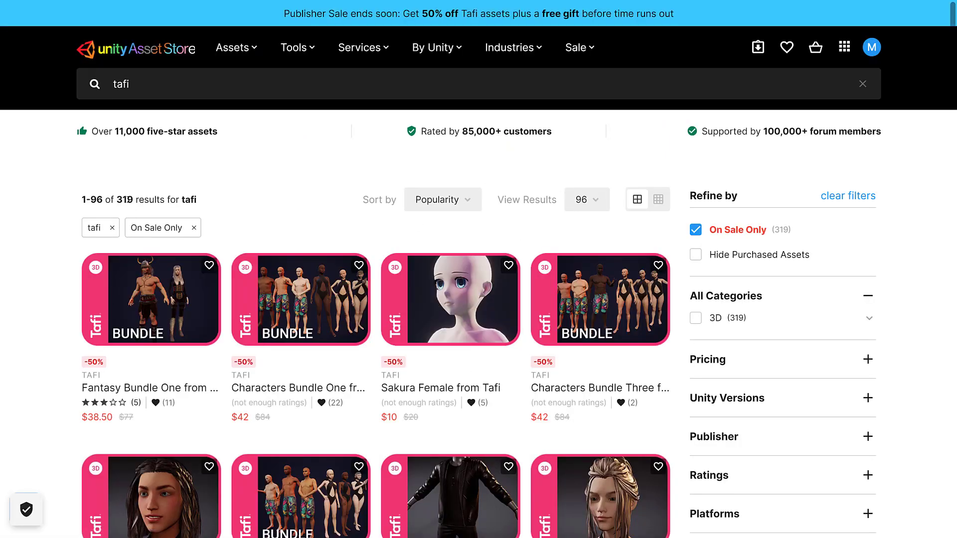
# Scroll down the Tafi Publisher Sale page advertising 50% off through June 21
pyautogui.scroll(-15, 547, 367)
# Scroll to the Tafi giveaway panel and claim Fantasy Bundle One as the free gift
pyautogui.scroll(-15, 547, 367)
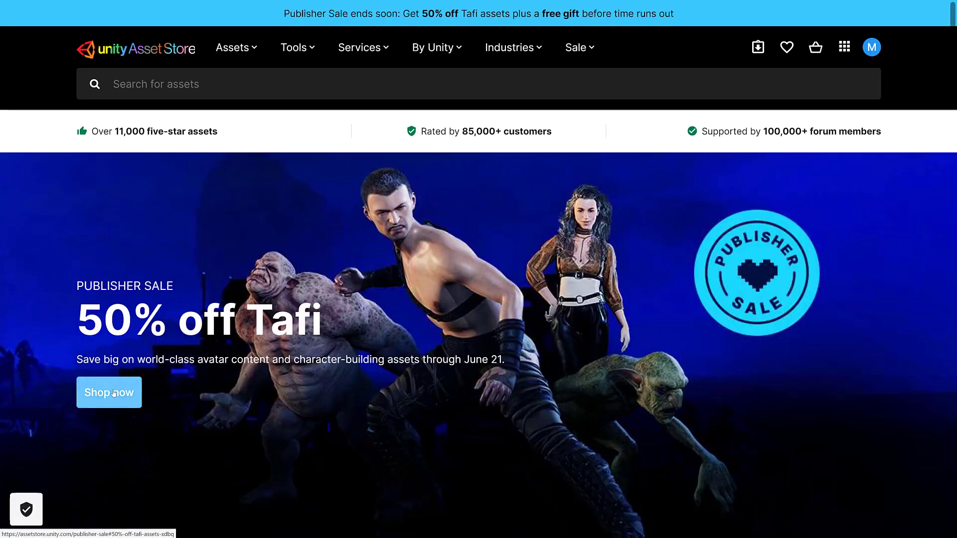
pyautogui.scroll(-5, 141, 409)
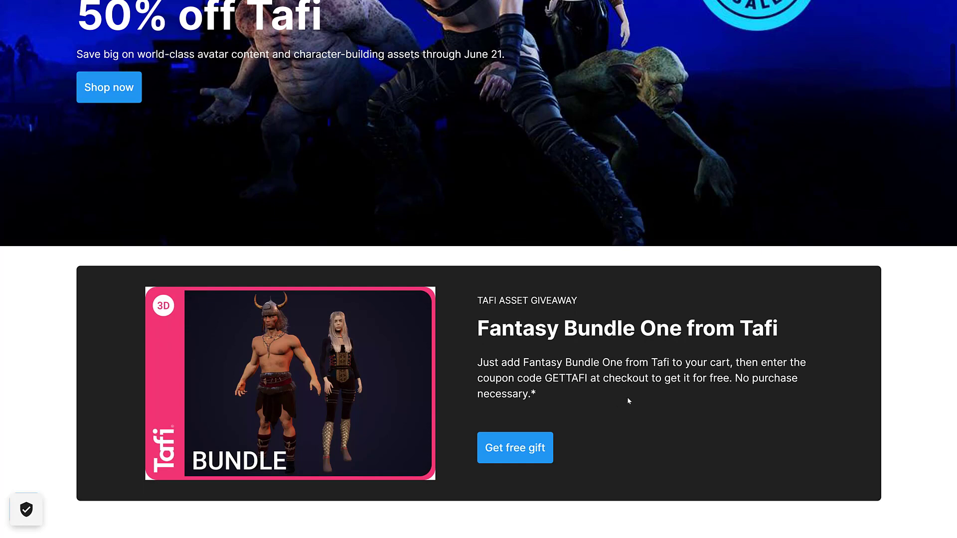
pyautogui.click(496, 448)
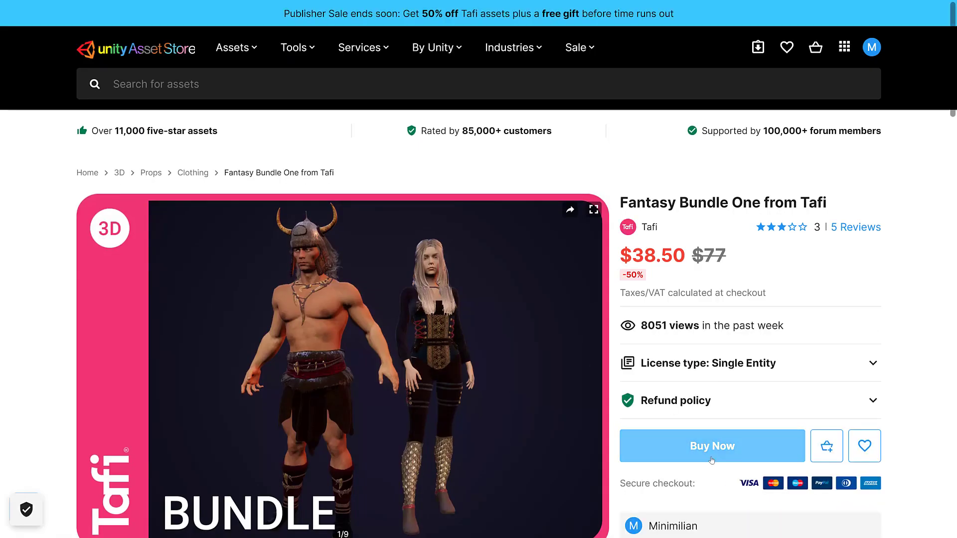
# Buy Fantasy Bundle One from Tafi with the giveaway coupon code applied
pyautogui.click(711, 450)
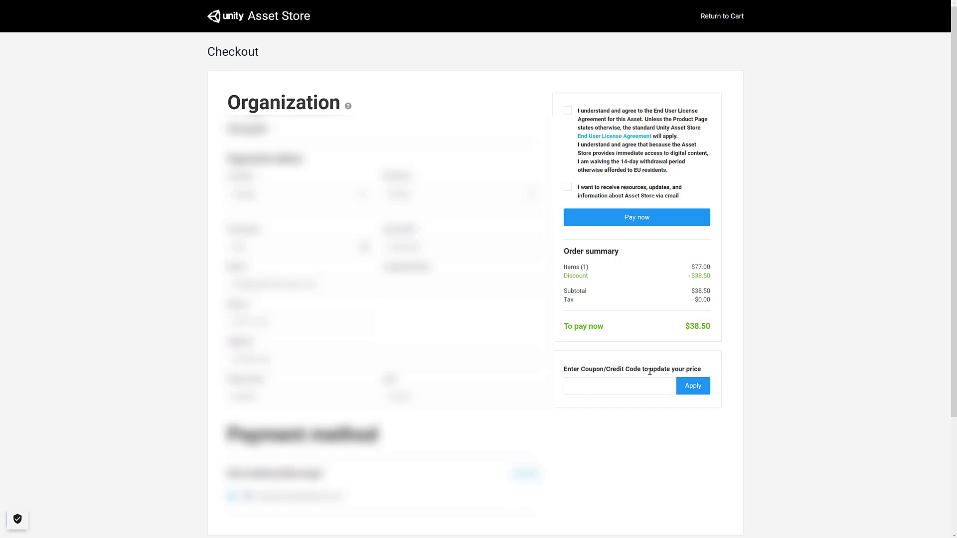
pyautogui.click(640, 388)
pyautogui.write('GETTAFI')
pyautogui.click(694, 392)
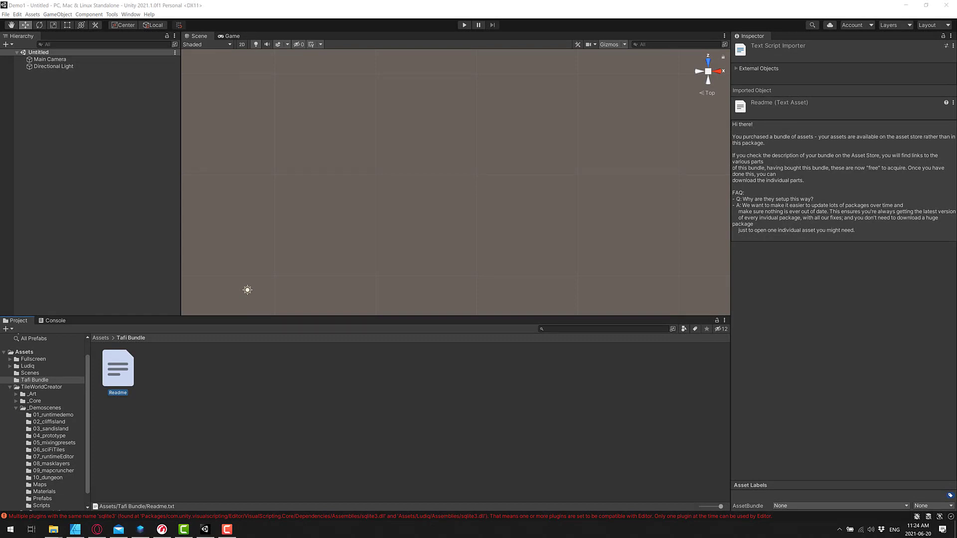
# Show My Assets in Package Manager and search 'taf' to find Fantasy Bundle One
pyautogui.click(132, 14)
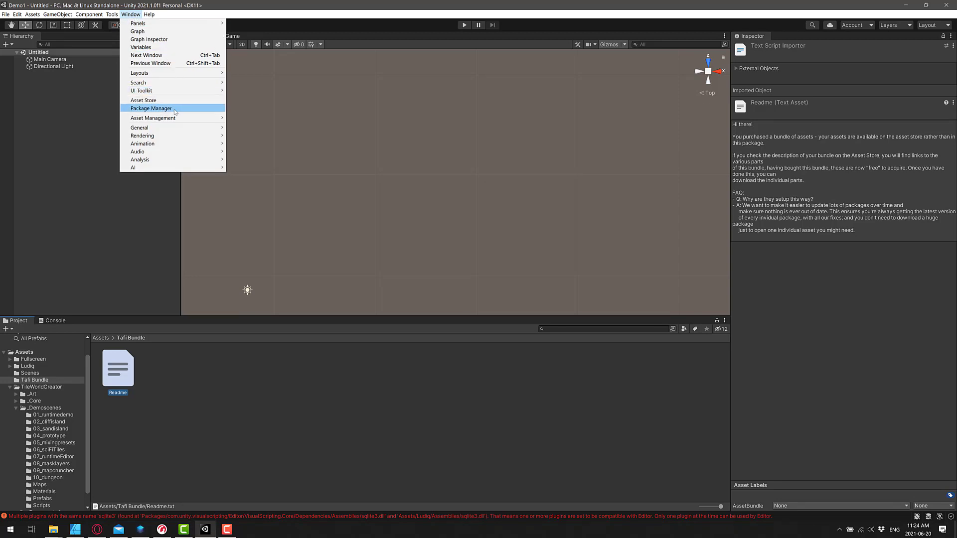
pyautogui.click(175, 108)
pyautogui.click(533, 98)
pyautogui.write('morga')
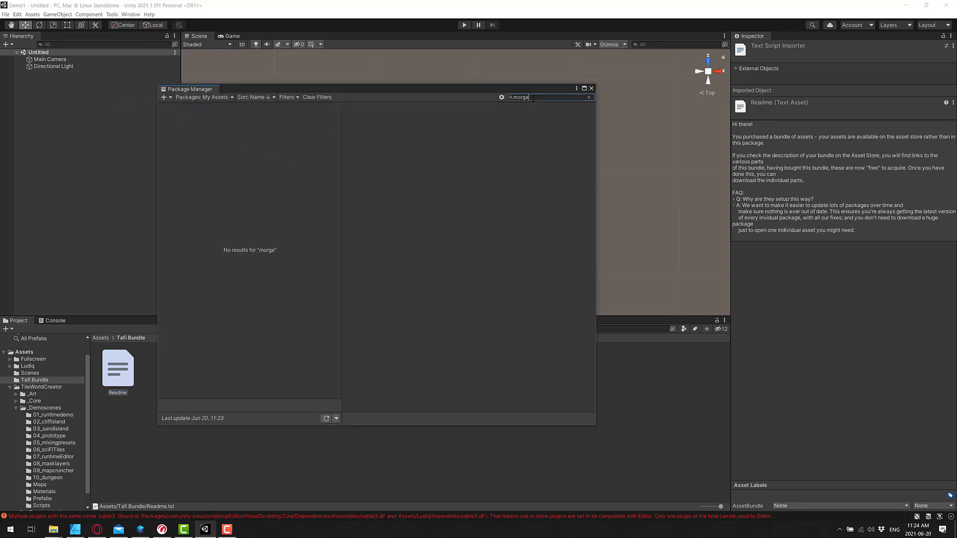
pyautogui.hotkey('ctrl', 'a')
pyautogui.write('taf')
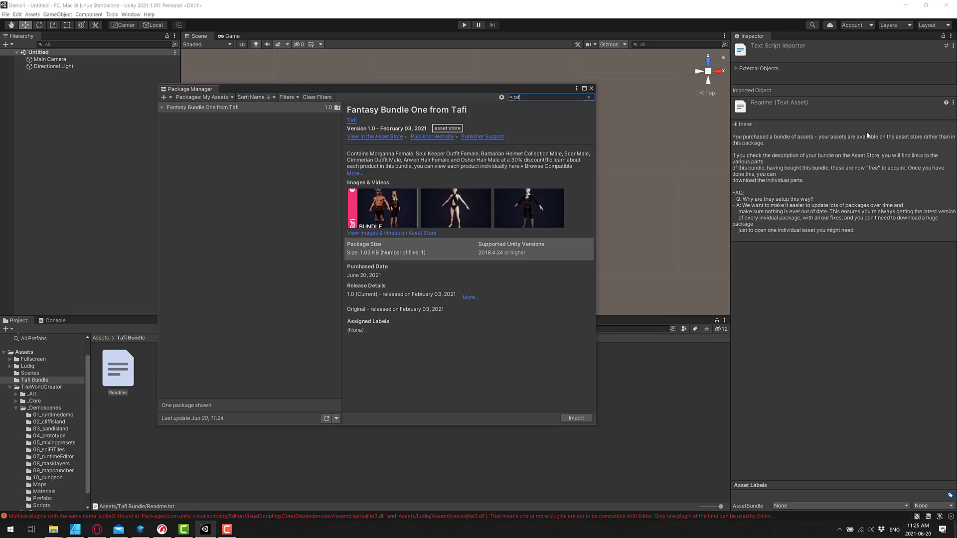
pyautogui.hotkey('alt', 'Tab')
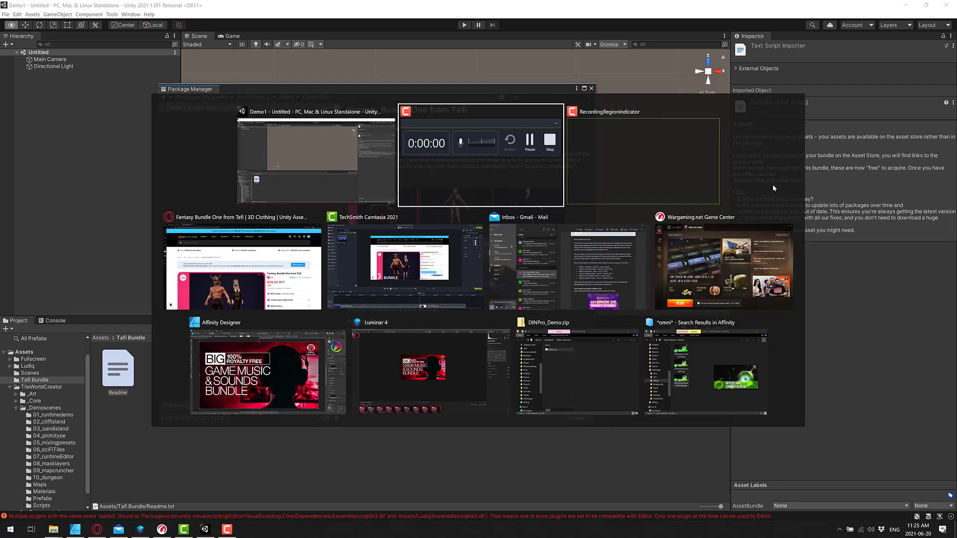
# Open the Morganna Female product page, FREE instead of $20, from the bundle description
pyautogui.hotkey('alt', 'Tab')
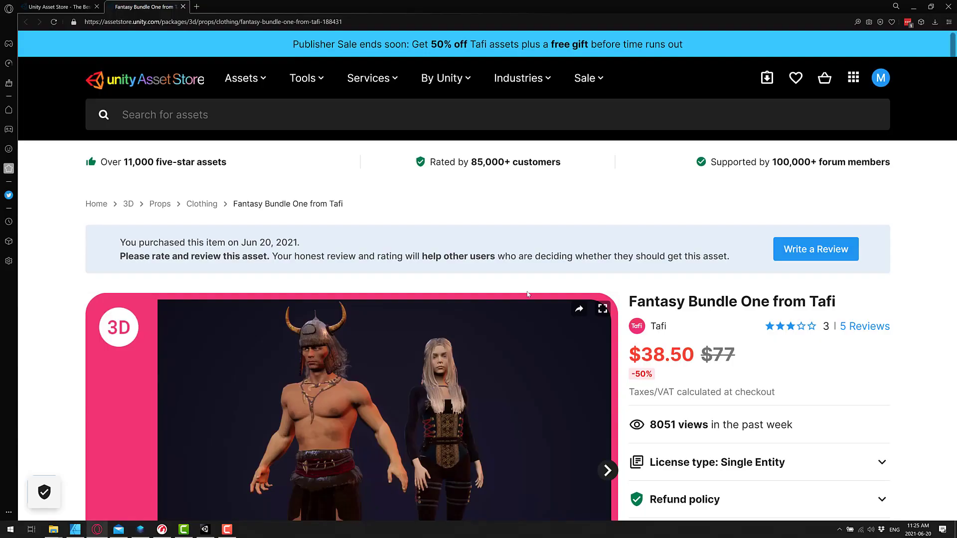
pyautogui.scroll(-5, 627, 331)
pyautogui.scroll(-7, 626, 330)
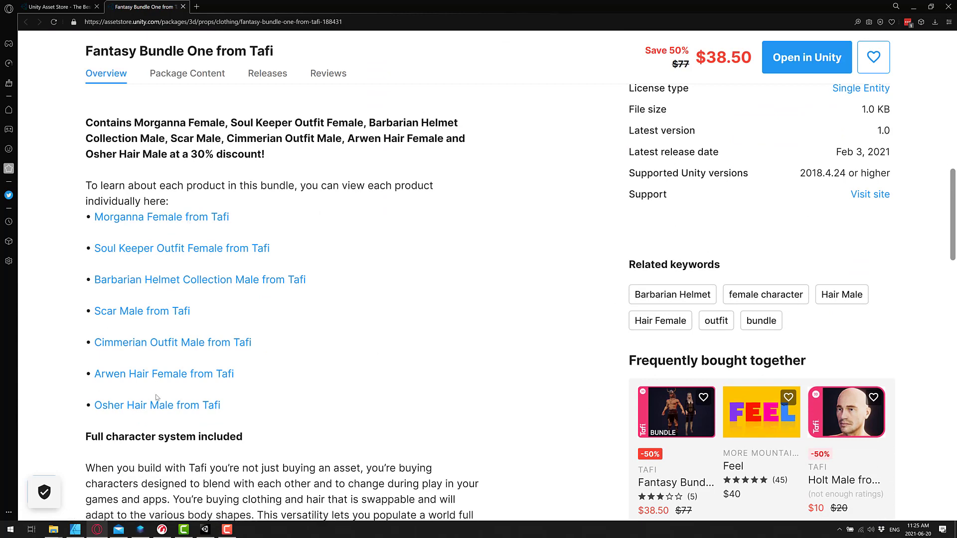
pyautogui.click(137, 218)
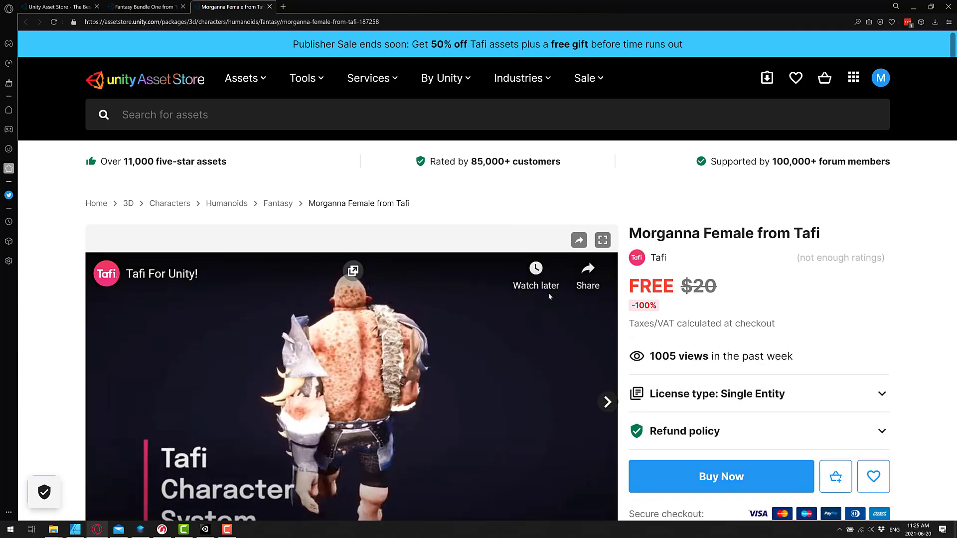
pyautogui.scroll(-2, 726, 431)
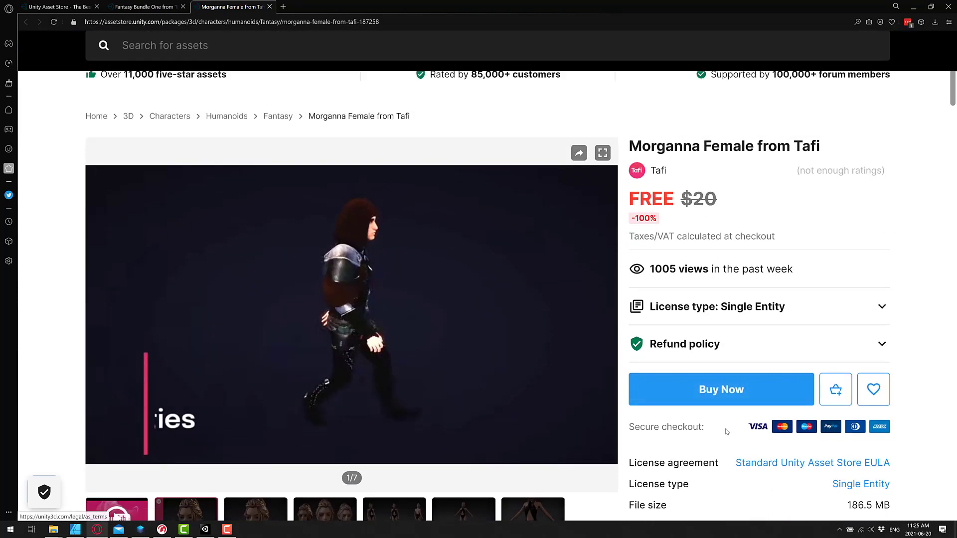
pyautogui.click(135, 4)
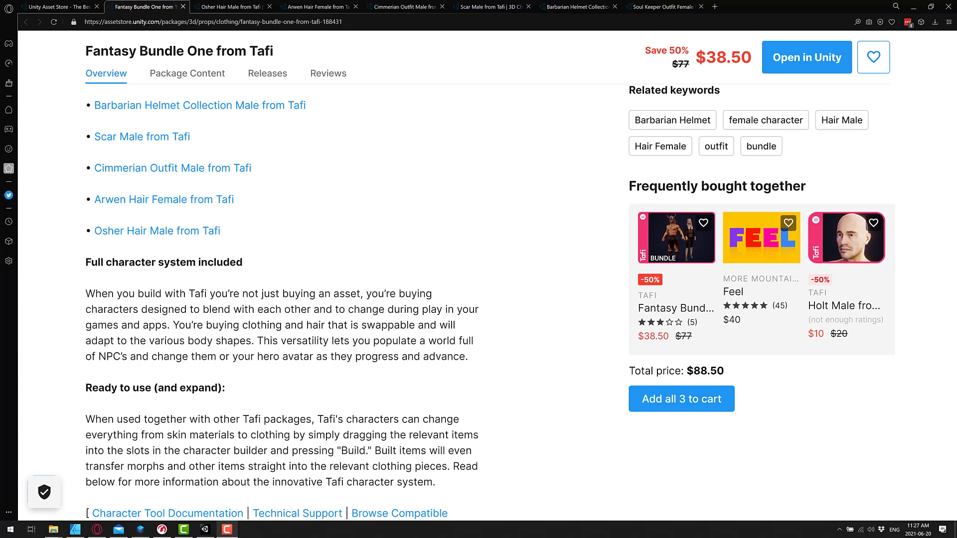
# Open the Arwen Hair Female product page and return to the bundle page
pyautogui.scroll(4, 162, 247)
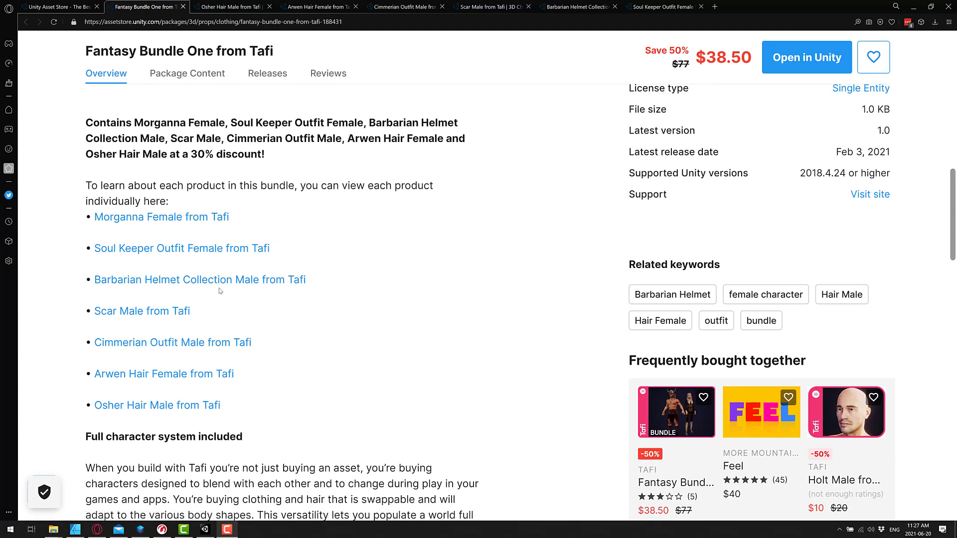
pyautogui.click(155, 372)
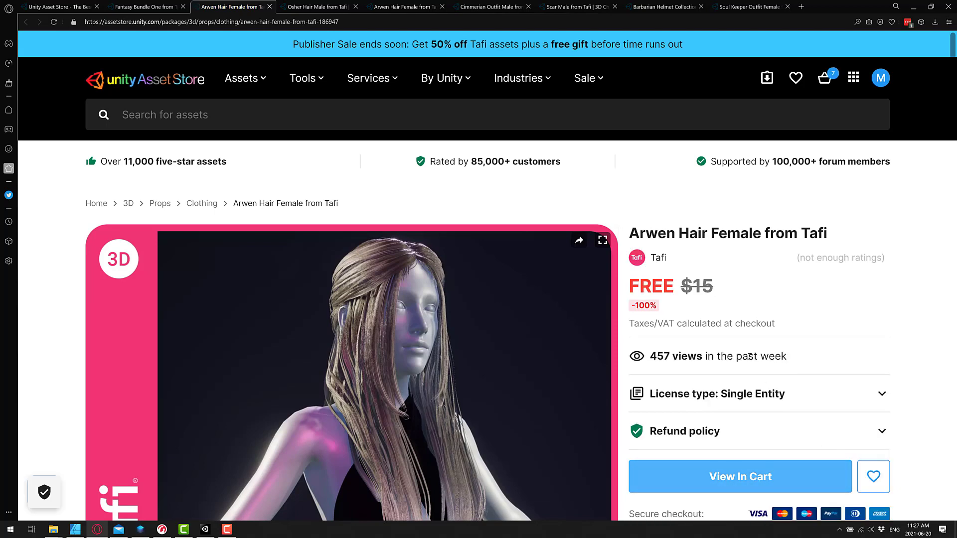
pyautogui.scroll(-2, 738, 474)
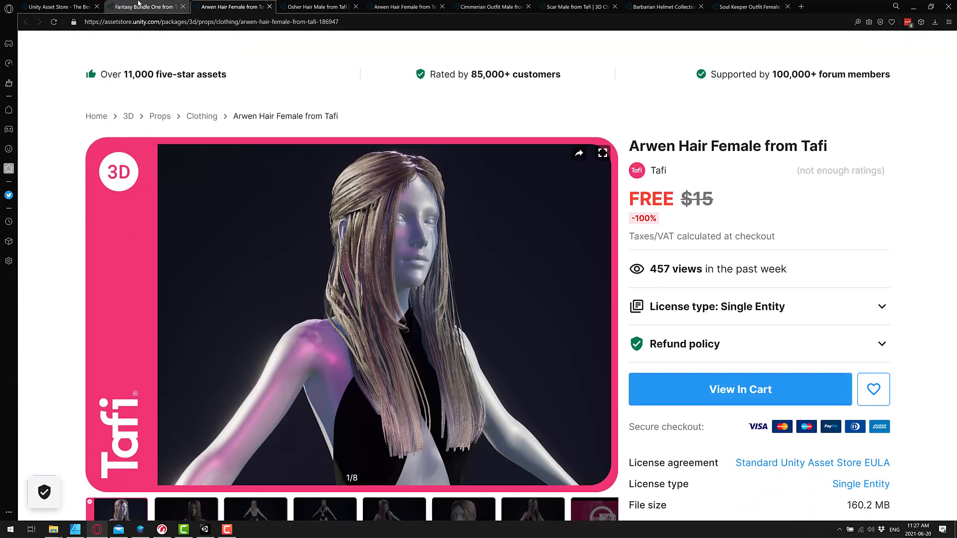
pyautogui.click(144, 6)
# Check the Osher Hair Male page's $7.50 price and bring up the 7-item cart
pyautogui.click(142, 405)
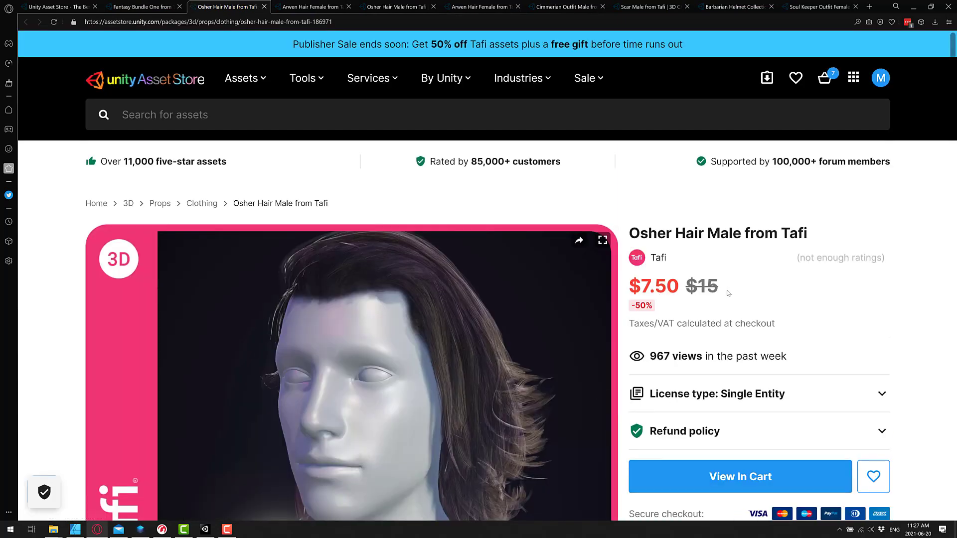
pyautogui.moveTo(723, 292); pyautogui.dragTo(632, 290)
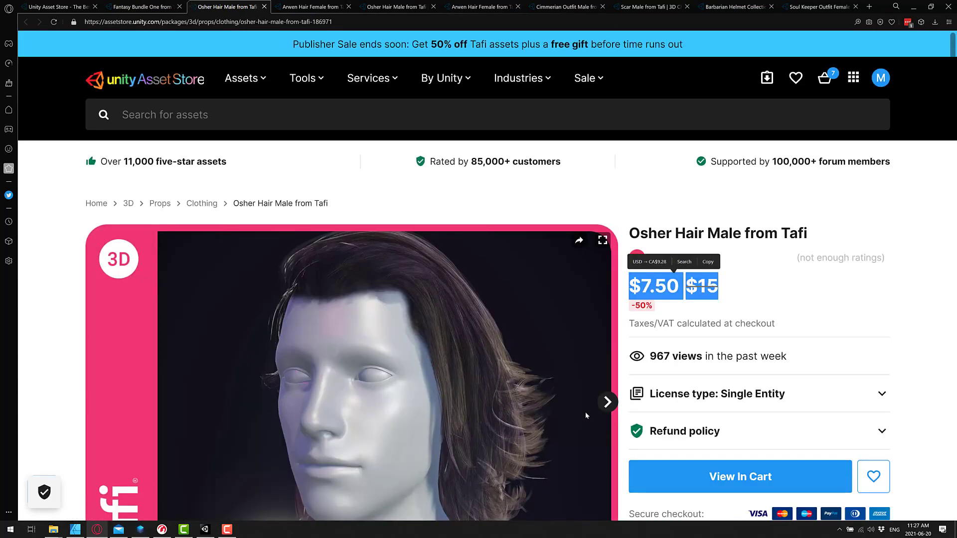
pyautogui.scroll(-2, 758, 429)
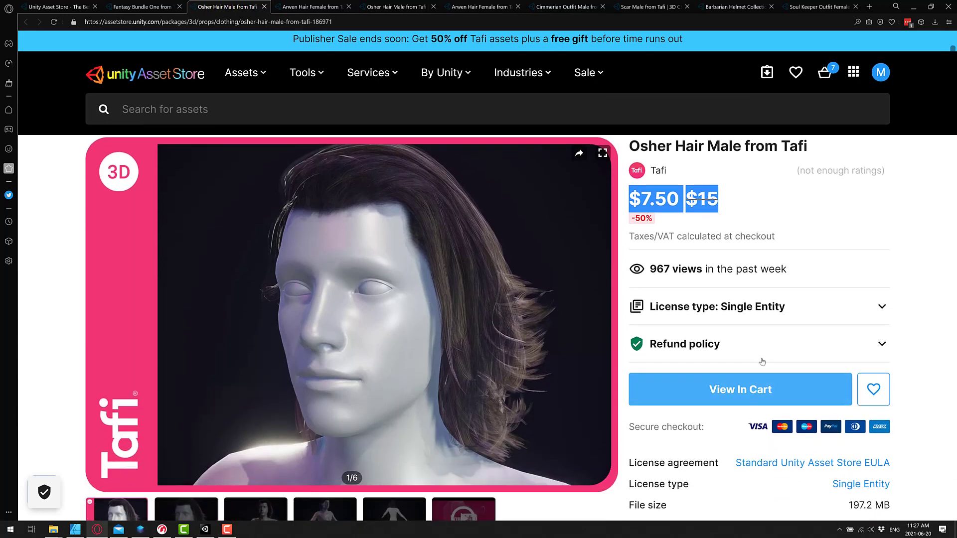
pyautogui.scroll(2, 758, 428)
pyautogui.click(831, 78)
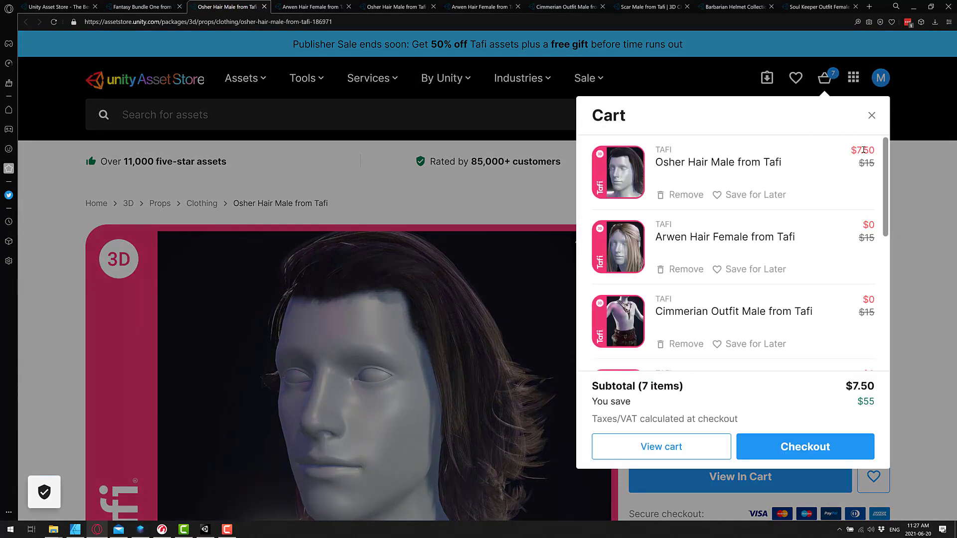
# Remove Osher Hair Male from the cart and check out the six free Tafi items
pyautogui.click(691, 198)
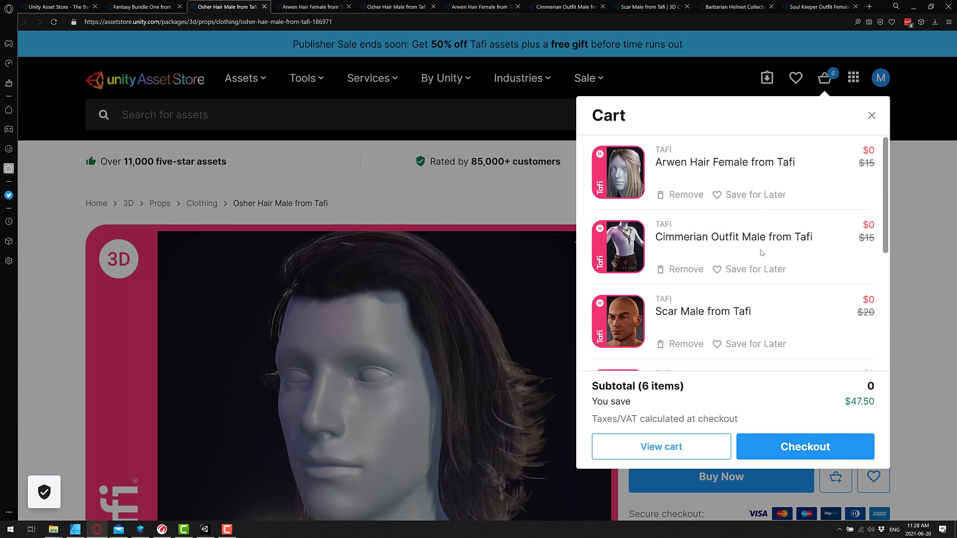
pyautogui.scroll(-2, 712, 269)
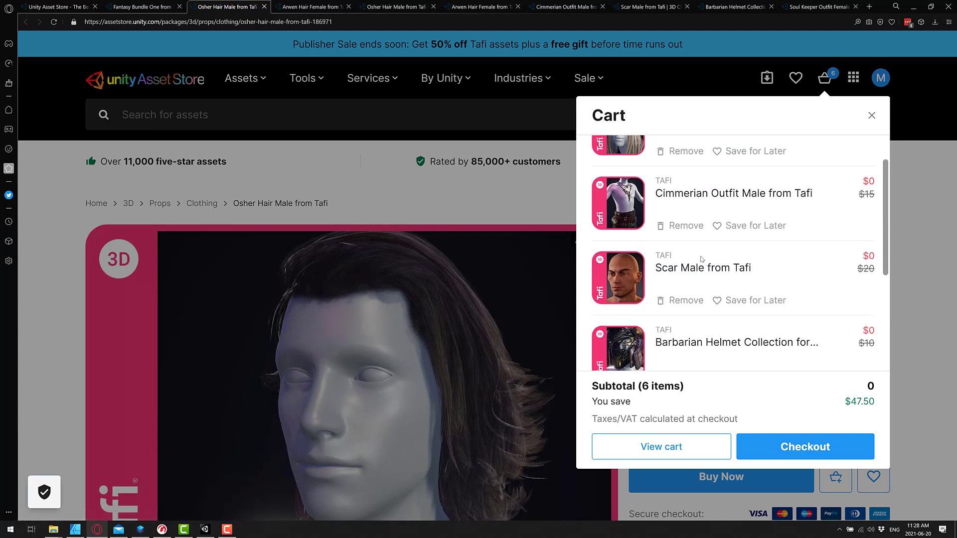
pyautogui.scroll(-1, 698, 287)
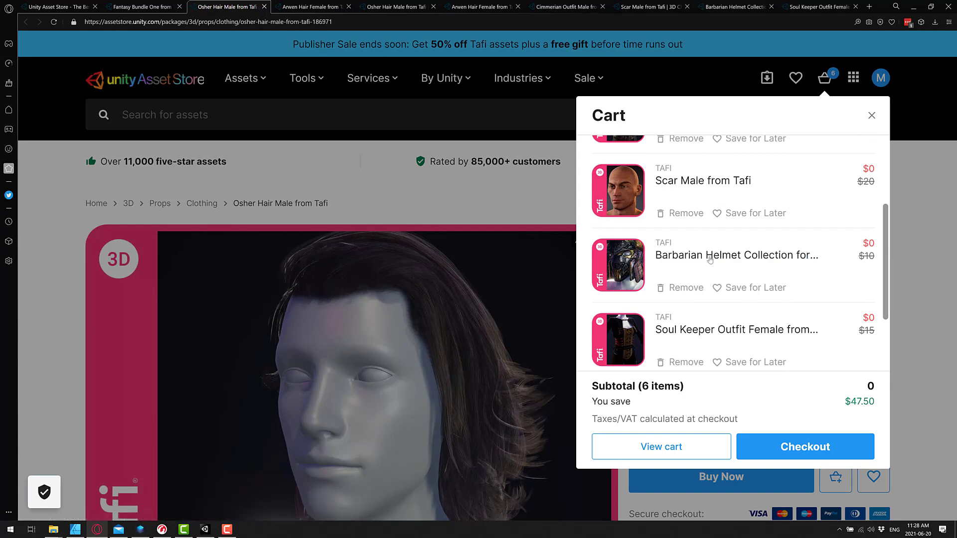
pyautogui.scroll(-1, 712, 262)
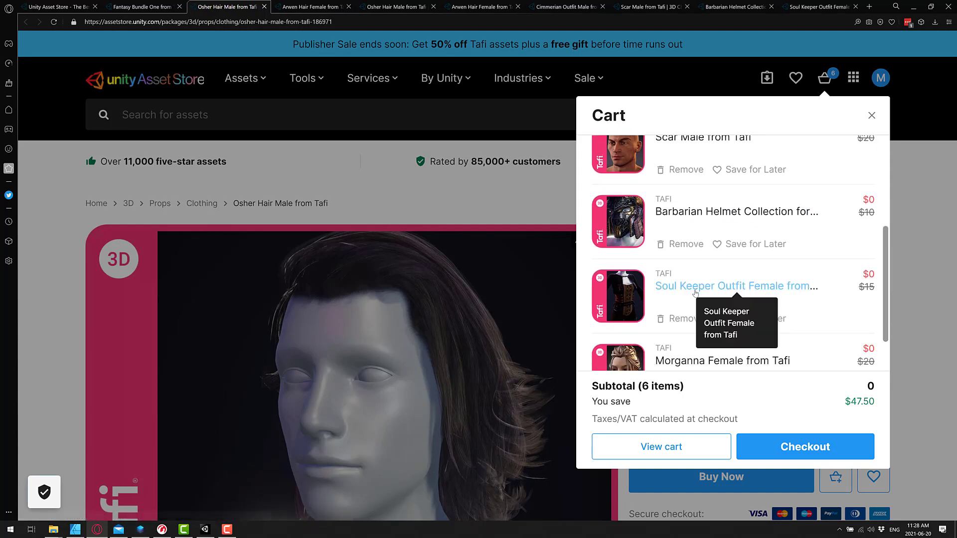
pyautogui.scroll(-1, 740, 291)
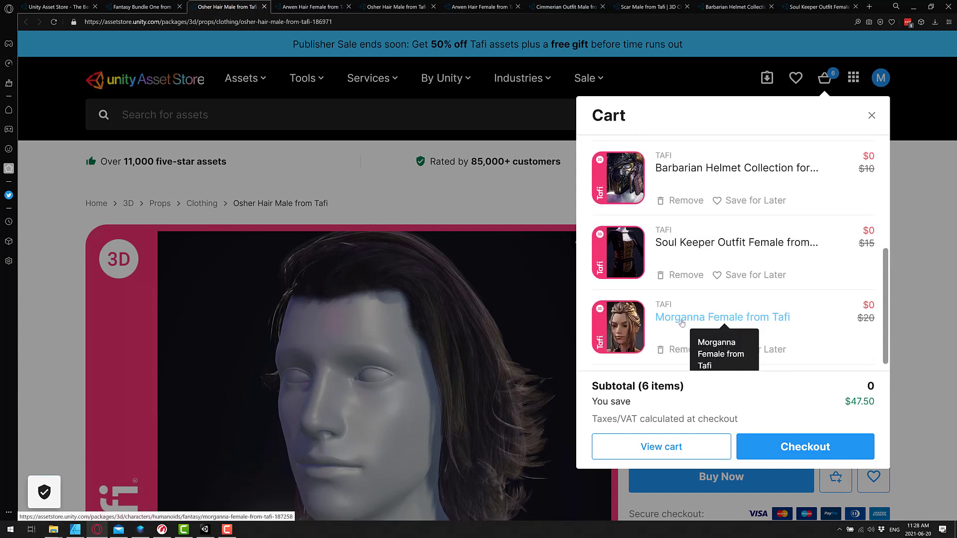
pyautogui.scroll(1, 669, 264)
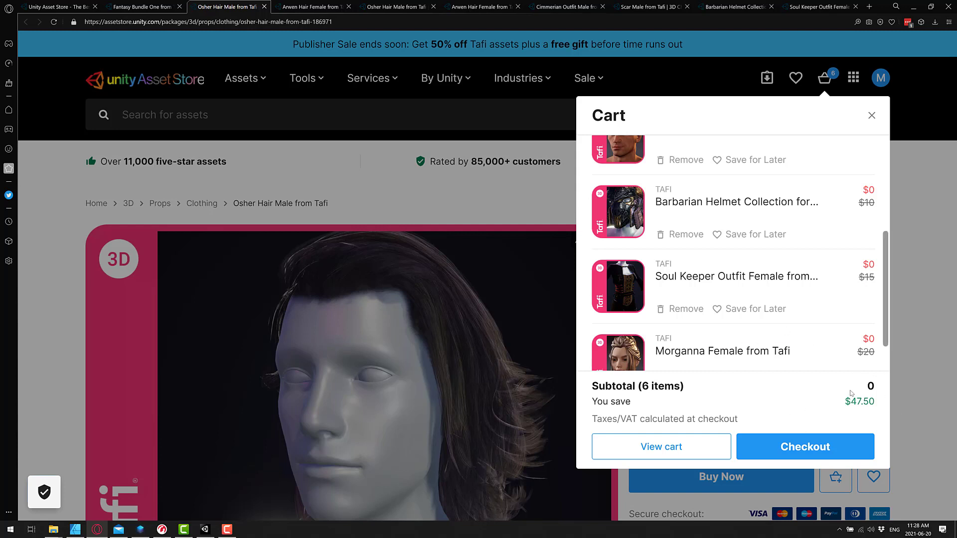
pyautogui.click(811, 447)
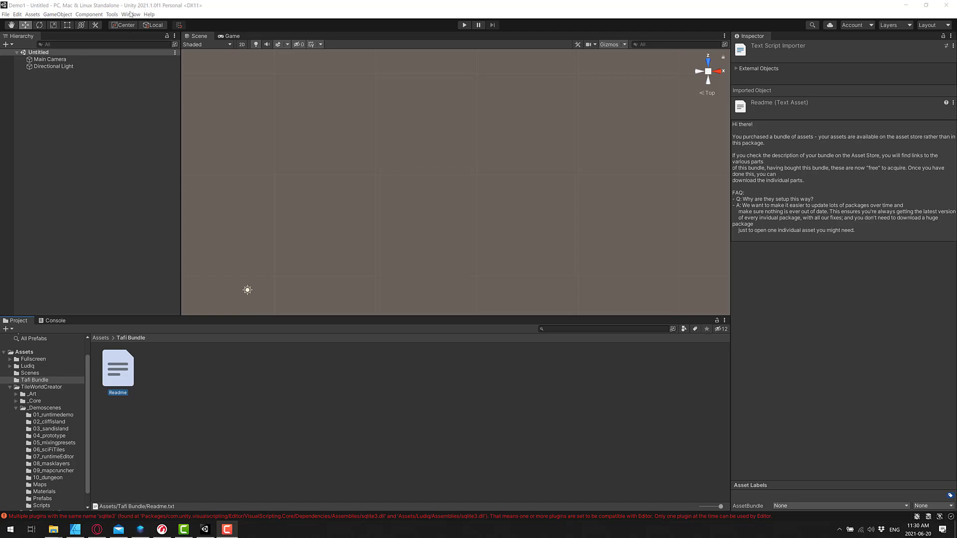
# Open Package Manager and search My Assets for 'tafi'
pyautogui.click(131, 14)
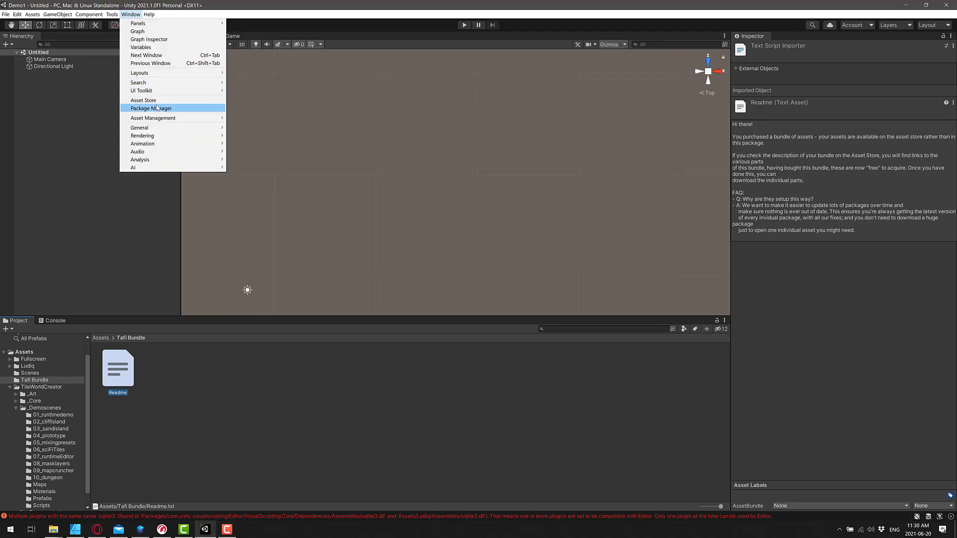
pyautogui.click(151, 108)
pyautogui.click(548, 98)
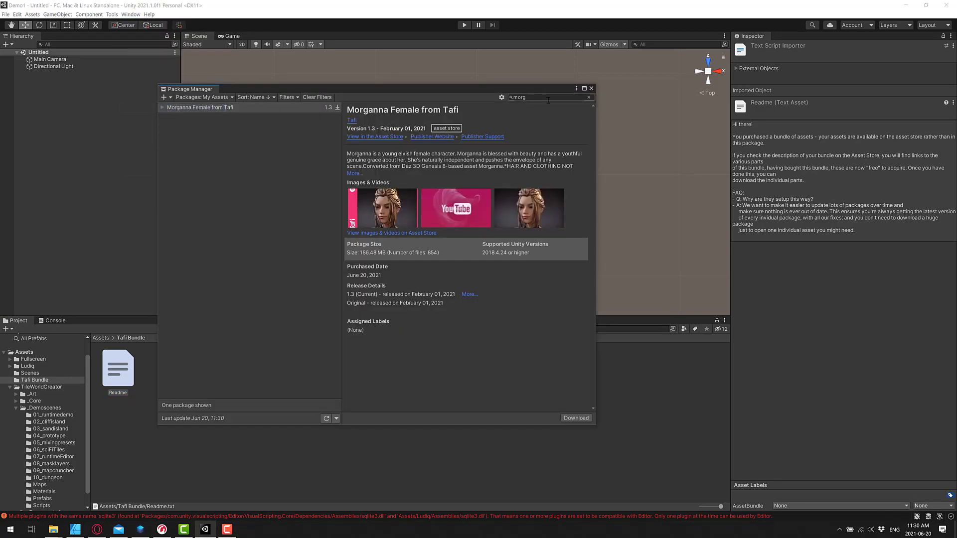
pyautogui.press('BackSpace')
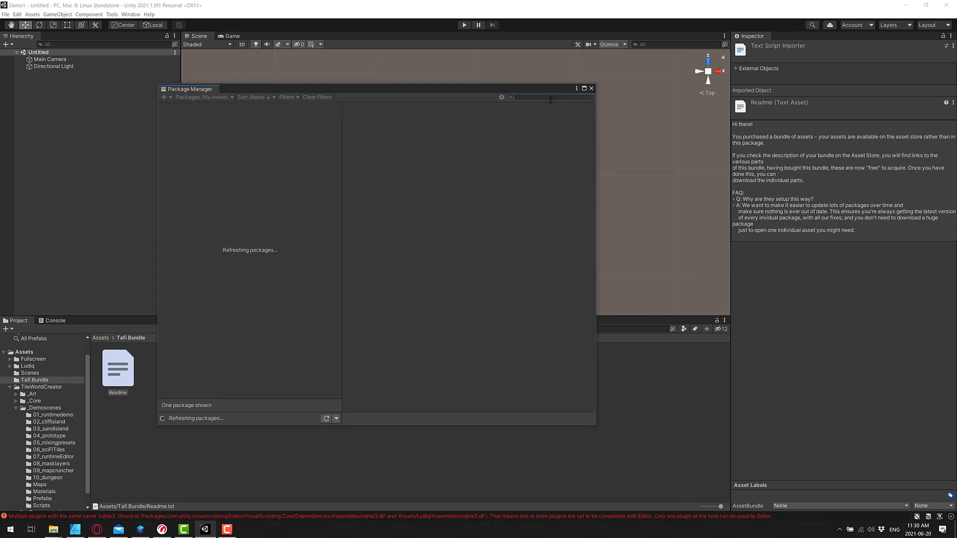
pyautogui.write('tafi')
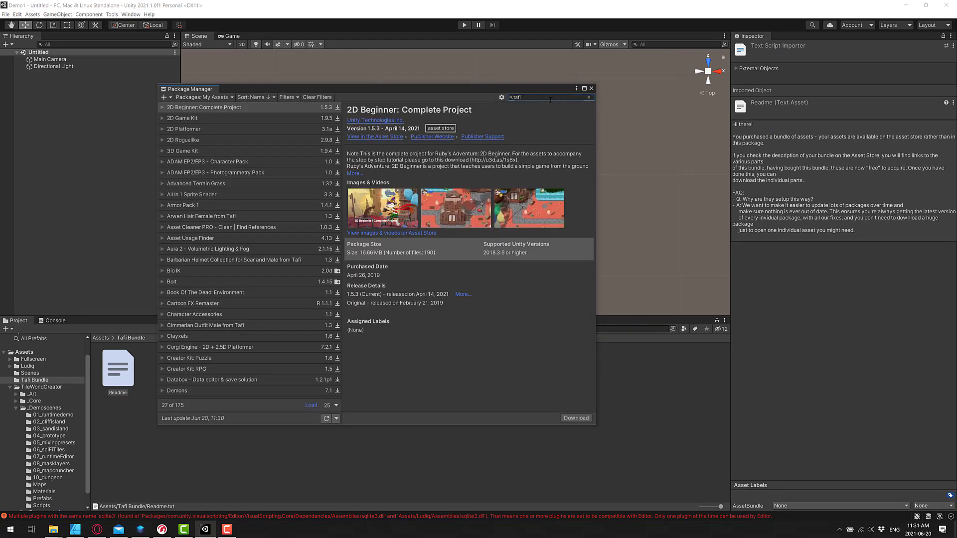
# Change the search to 'mo' and download Morganna Female from Tafi
pyautogui.doubleClick(550, 99)
pyautogui.click(542, 98)
pyautogui.doubleClick(542, 98)
pyautogui.doubleClick(529, 98)
pyautogui.press('BackSpace')
pyautogui.write('morg')
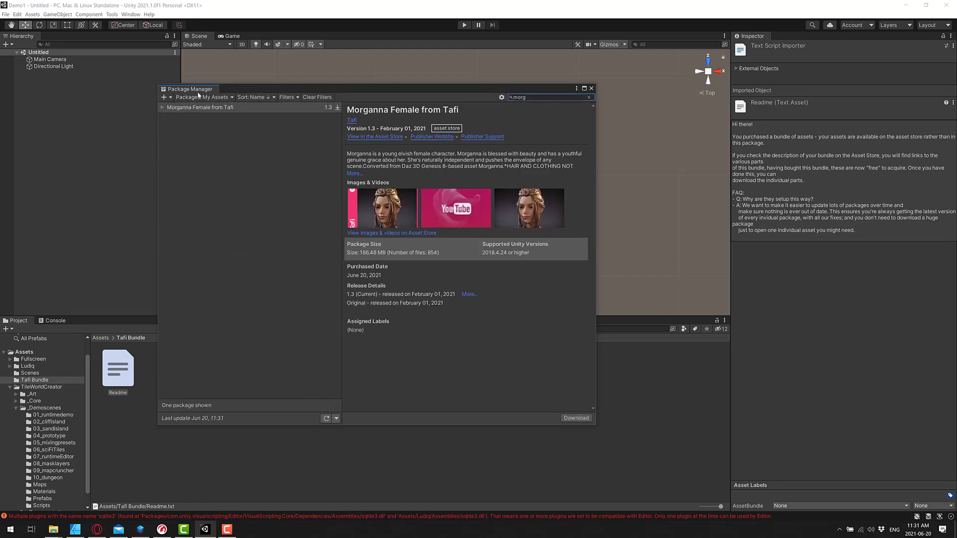
pyautogui.click(578, 419)
# Search 'soul', download Soul Keeper Outfit Female from Tafi and start its import
pyautogui.click(537, 97)
pyautogui.write('soul')
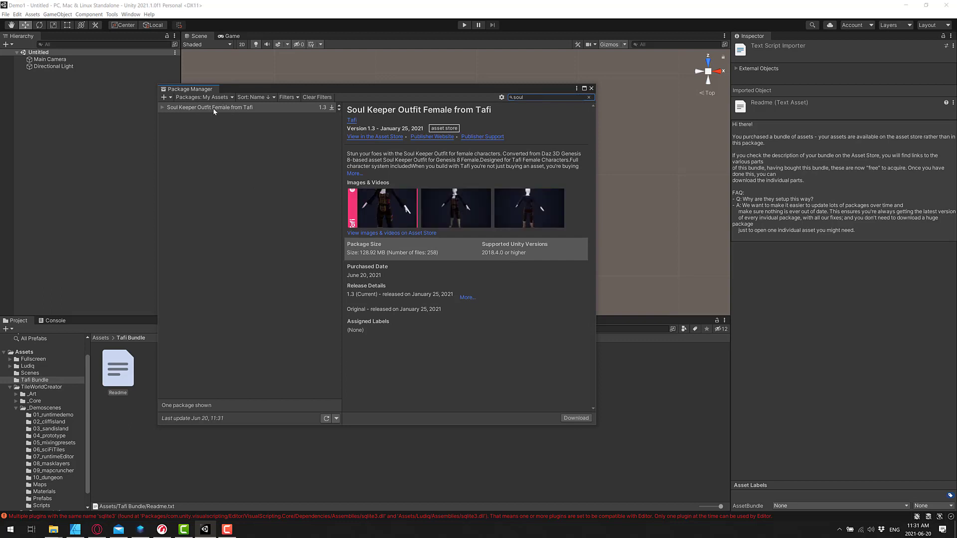
pyautogui.click(572, 418)
pyautogui.click(574, 419)
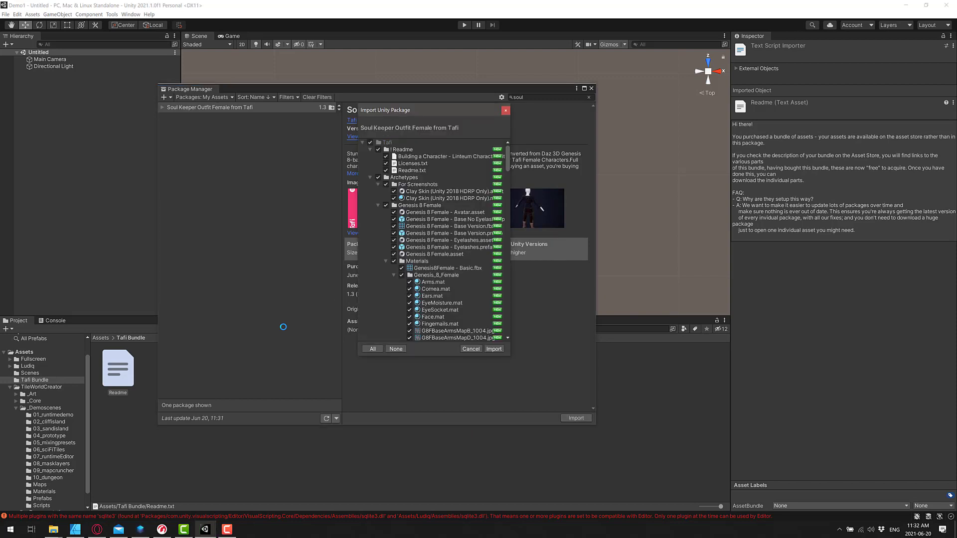
# Import all the package files and select the Tafi folder in the Project panel
pyautogui.click(494, 349)
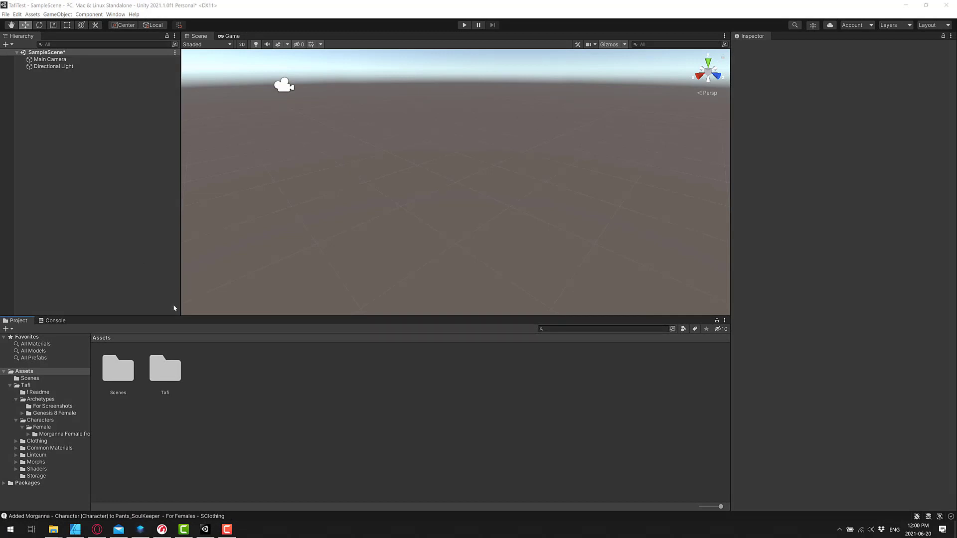
pyautogui.click(165, 371)
# Navigate to the Tafi > Characters > Female > Morganna Female from Tafi folder
pyautogui.doubleClick(165, 371)
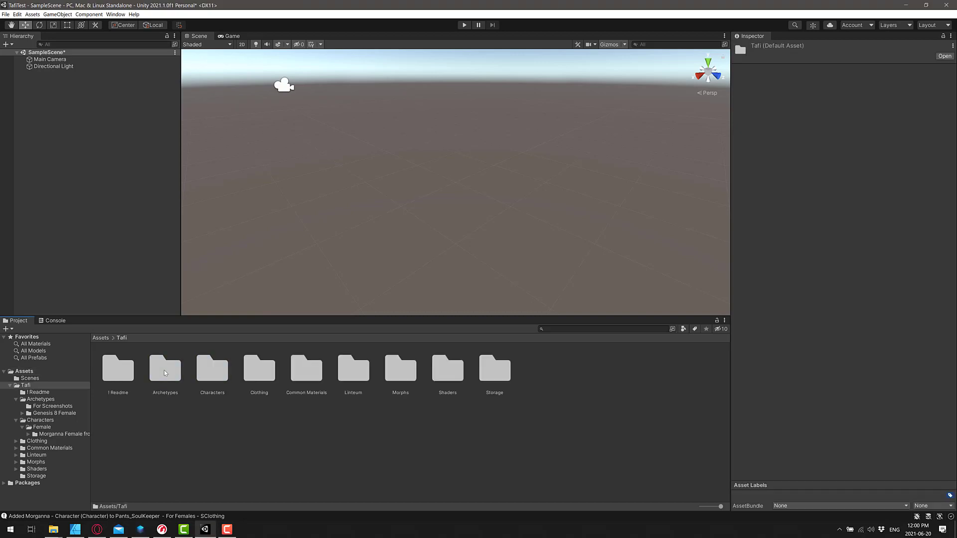
pyautogui.click(207, 374)
pyautogui.doubleClick(207, 375)
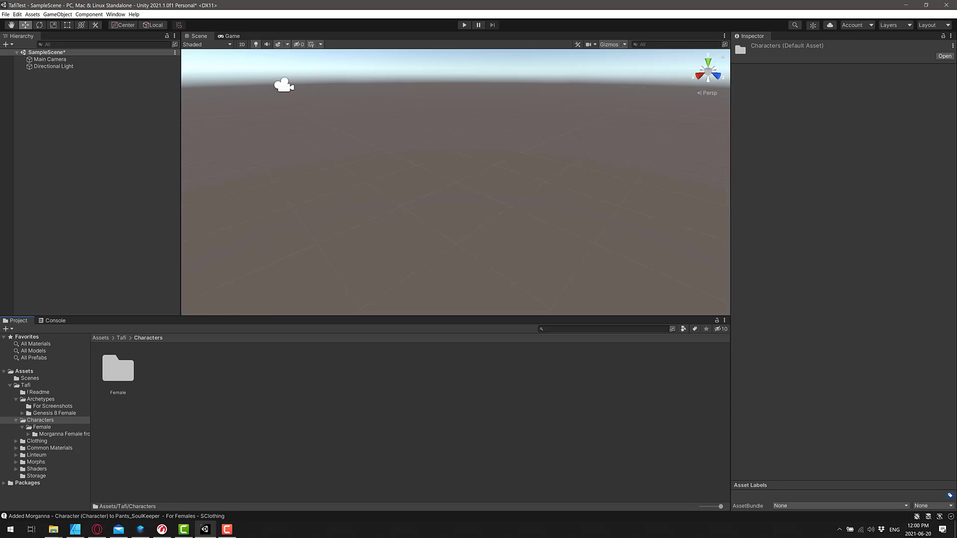
pyautogui.doubleClick(118, 371)
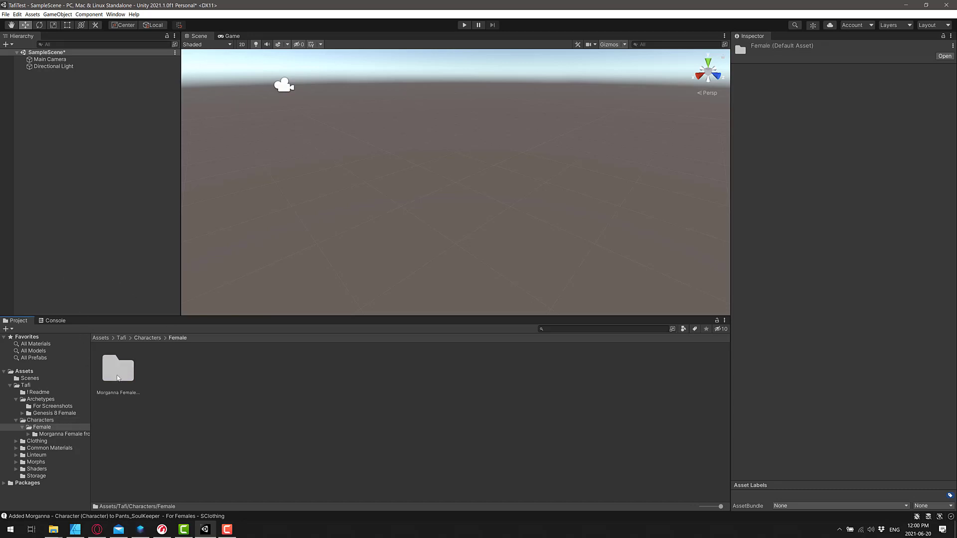
pyautogui.doubleClick(118, 372)
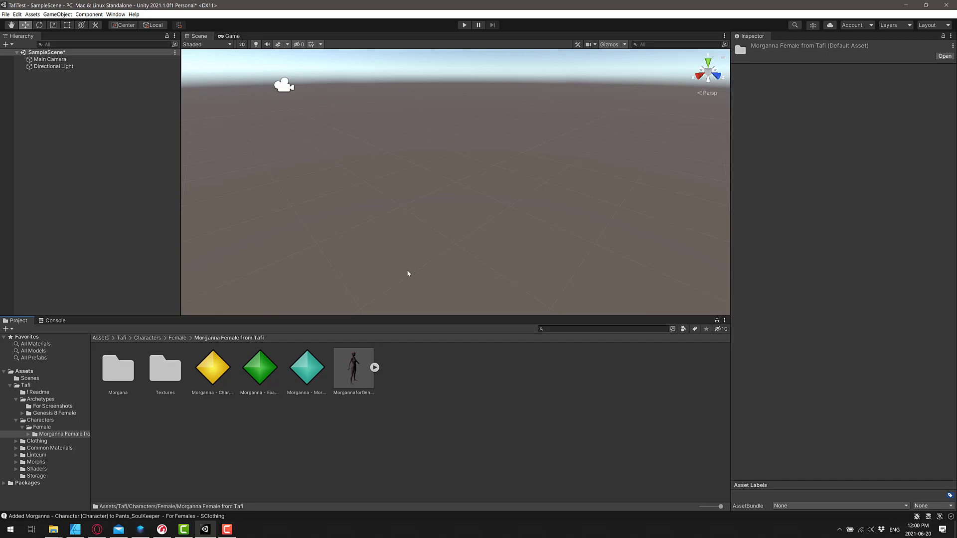
# Inspect the Morganna morph and character assets, then select the Morganna - Example assembler
pyautogui.click(301, 379)
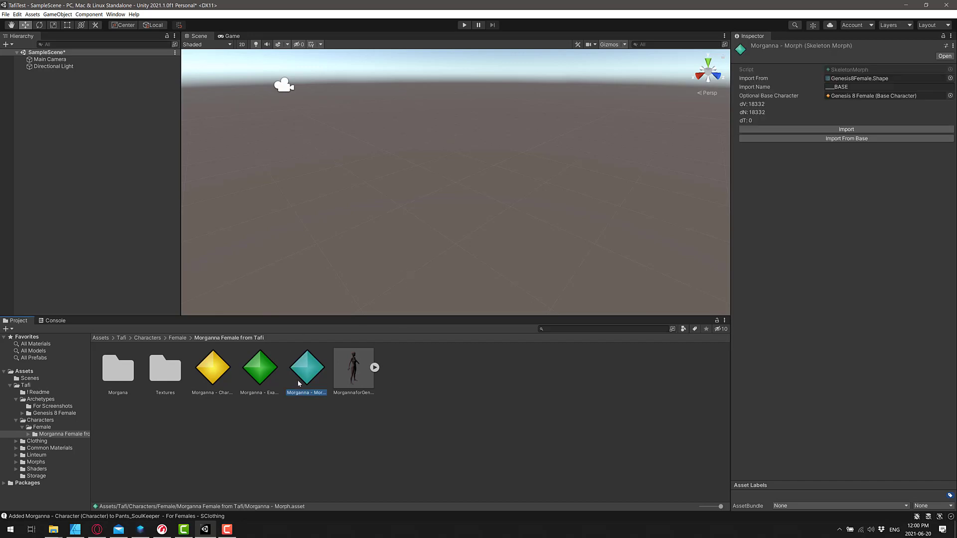
pyautogui.click(267, 373)
pyautogui.click(219, 373)
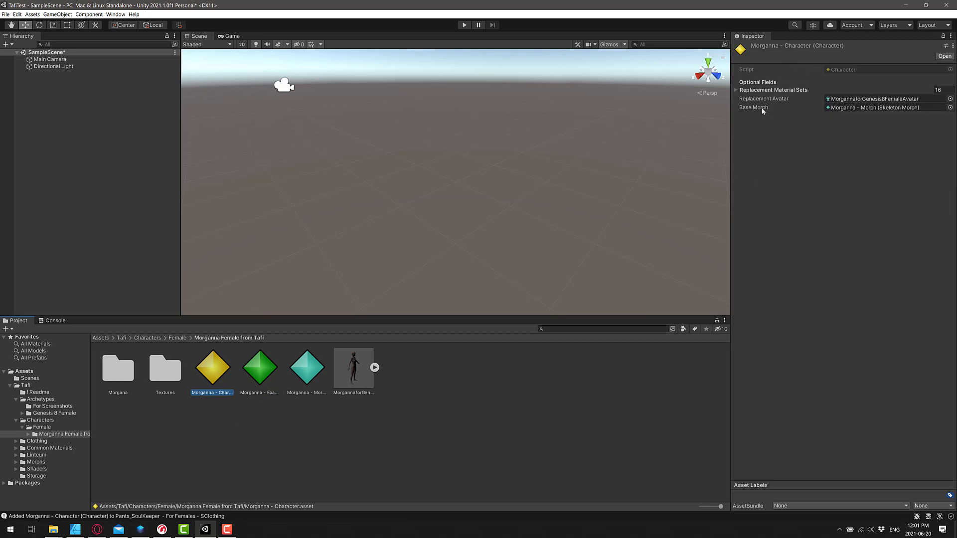
pyautogui.click(256, 367)
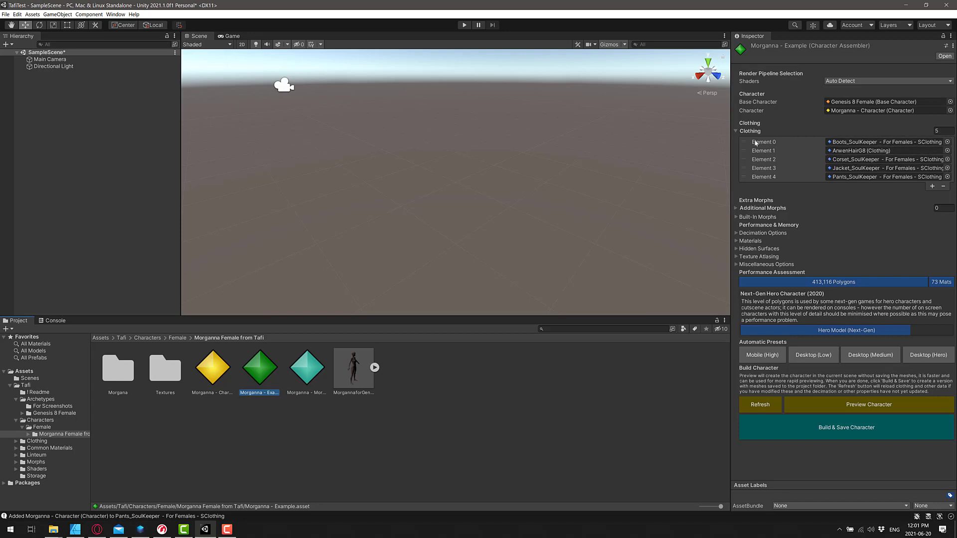
# Add Genesis 8 Female - Eyelashes as clothing Element 5 on the Morganna assembler
pyautogui.click(932, 186)
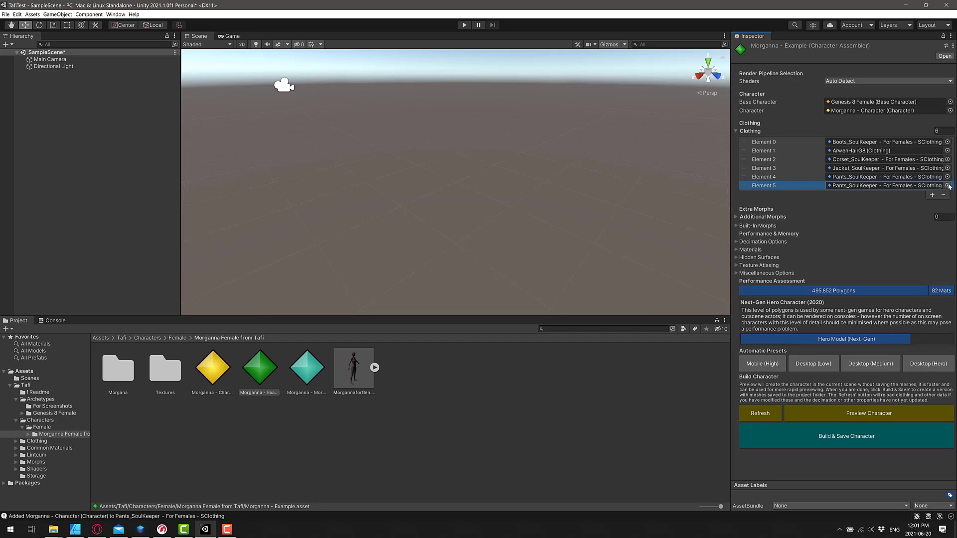
pyautogui.click(947, 185)
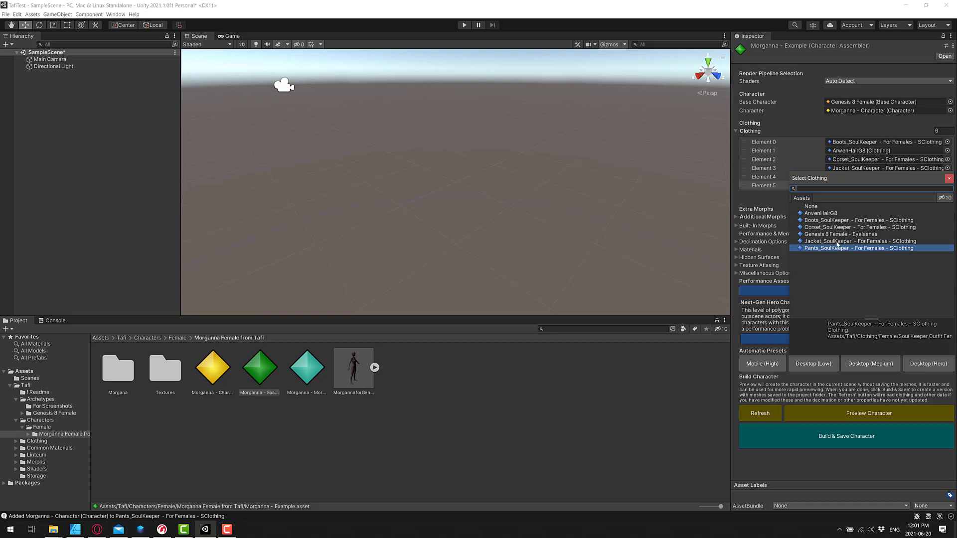
pyautogui.doubleClick(830, 234)
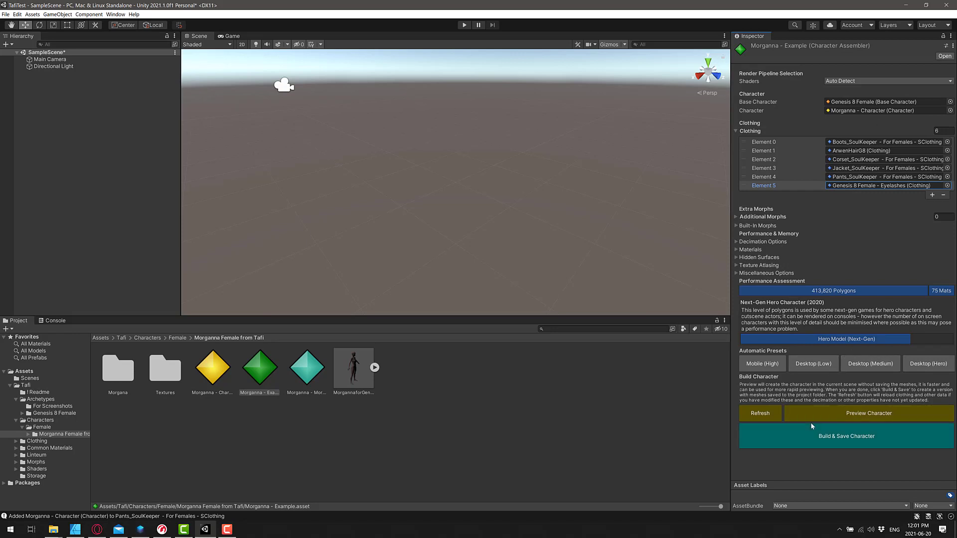
# Add an Additional Morphs slot, leave the SkeletonMorph picker unchosen, then remove Element 0
pyautogui.click(735, 217)
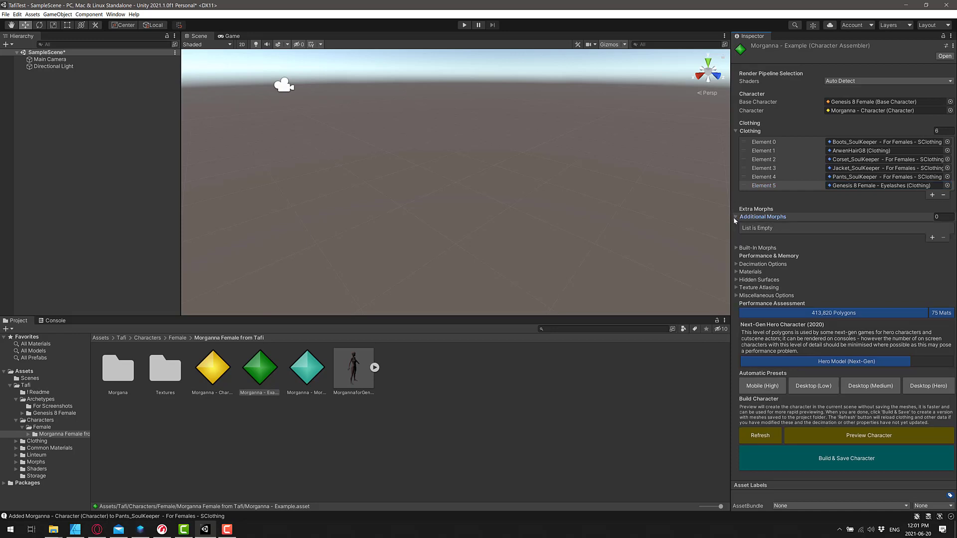
pyautogui.click(932, 238)
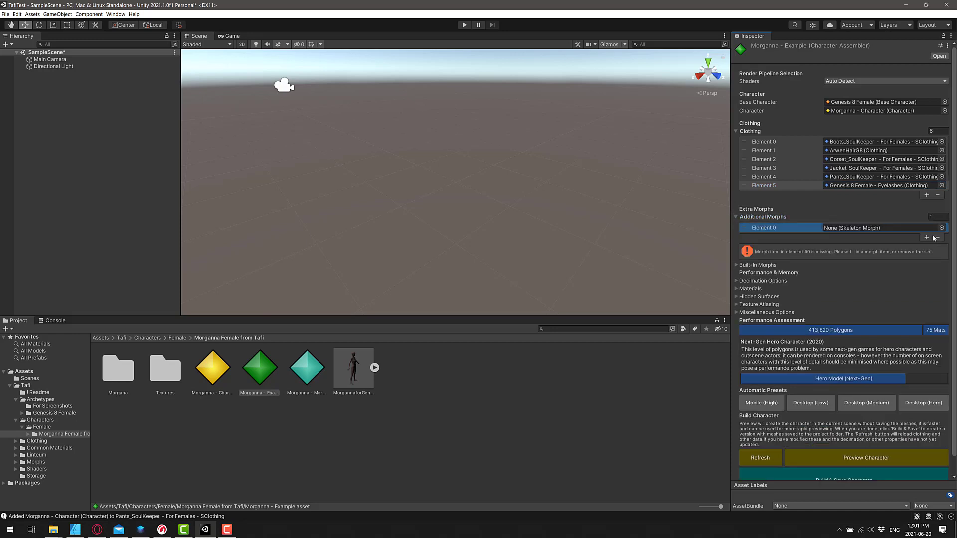
pyautogui.click(941, 228)
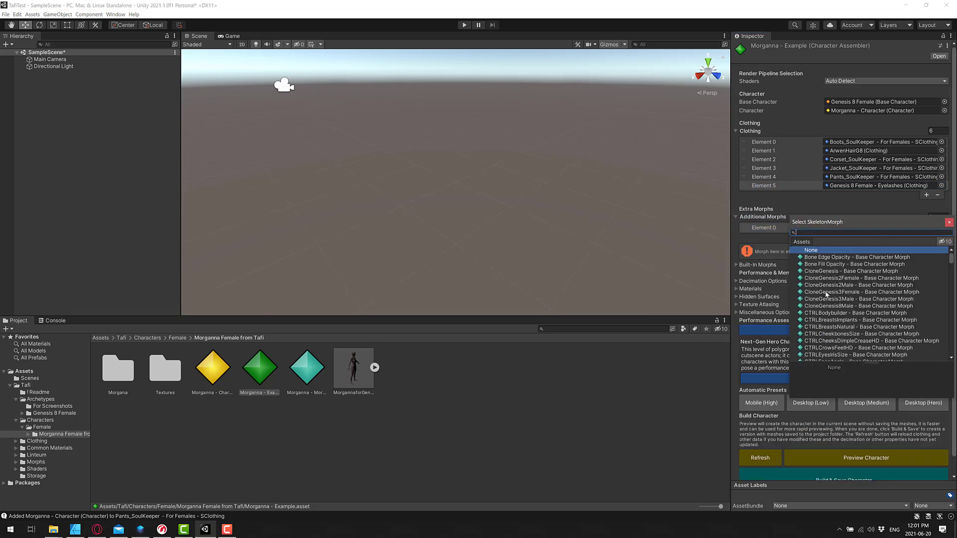
pyautogui.scroll(-15, 826, 294)
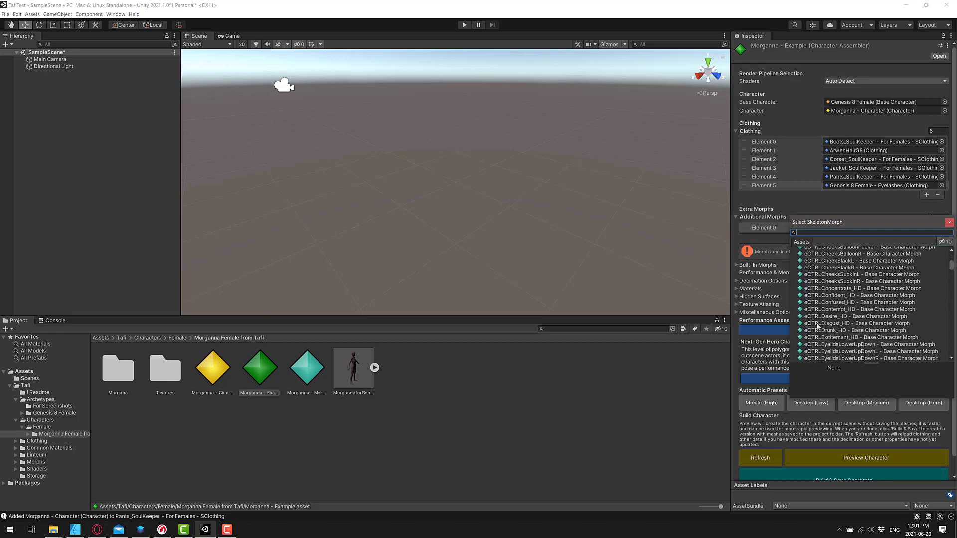
pyautogui.scroll(-10, 818, 326)
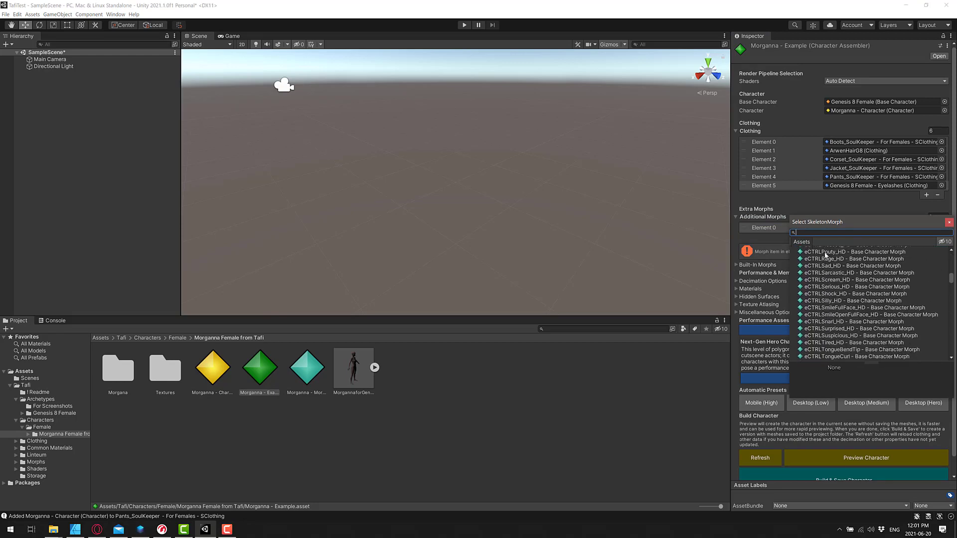
pyautogui.click(853, 213)
pyautogui.click(937, 237)
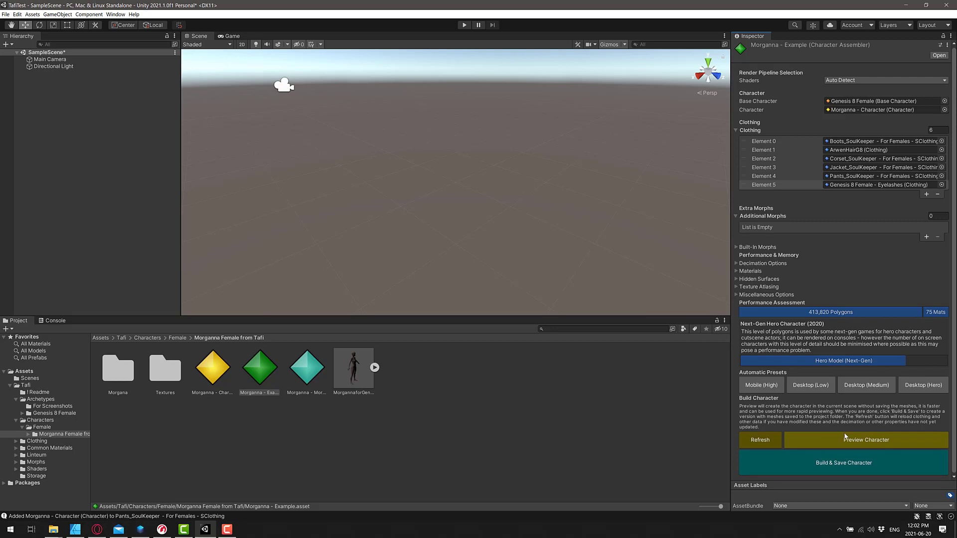
# Preview the Morganna - Example (Assembled) character and inspect its torso in the Scene view
pyautogui.click(873, 438)
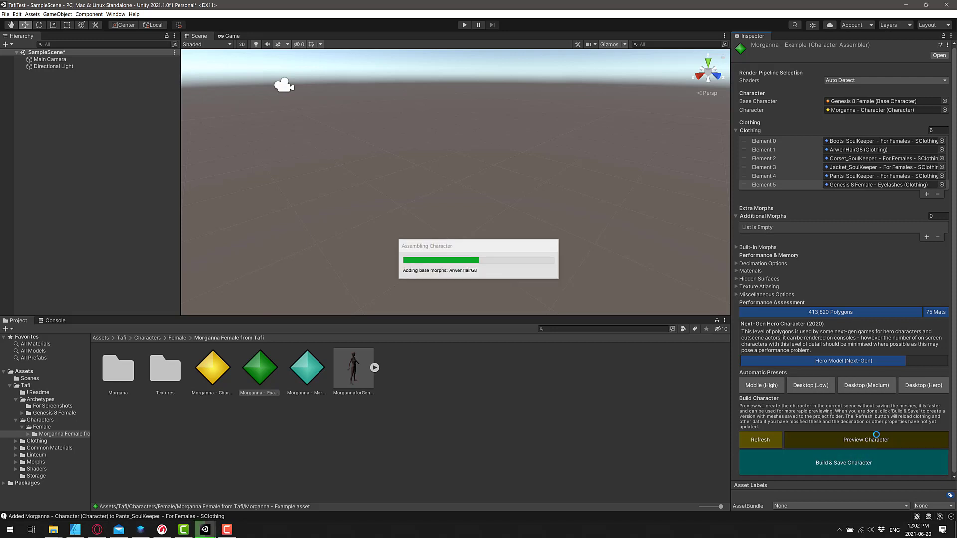
pyautogui.scroll(5, 478, 200)
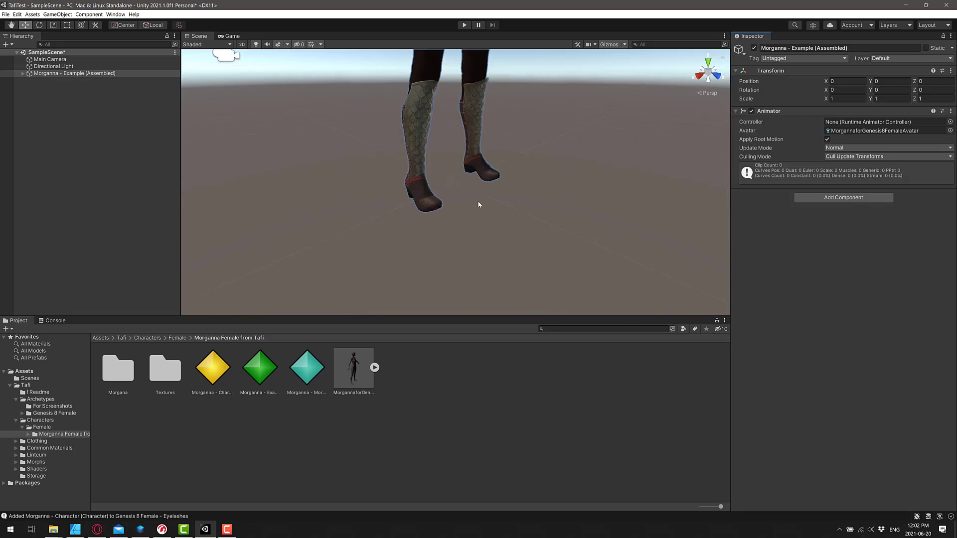
pyautogui.moveTo(502, 184); pyautogui.dragTo(489, 236, button='middle')
pyautogui.scroll(-5, 488, 235)
pyautogui.scroll(2, 491, 235)
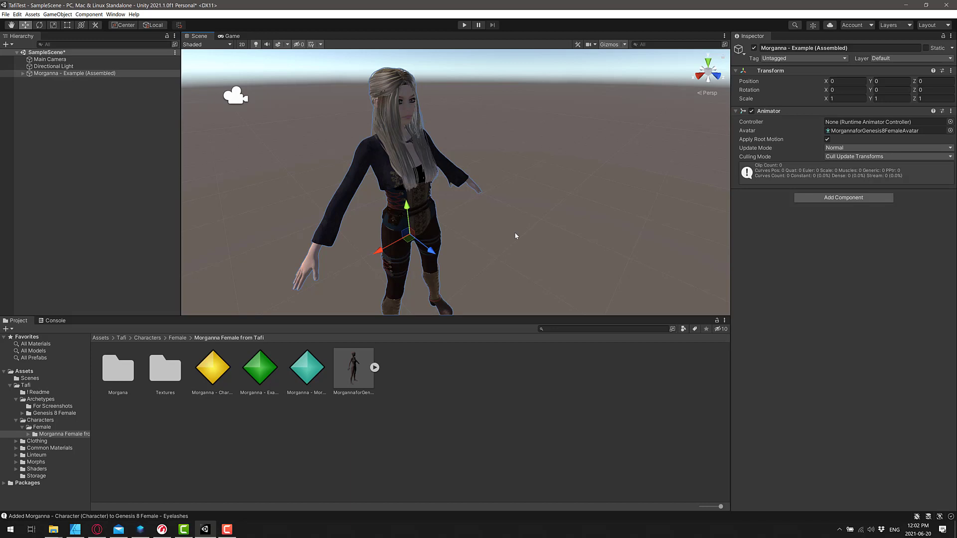
# Switch to the Opera browser window showing the Unity Asset Store
pyautogui.hotkey('alt', 'Tab')
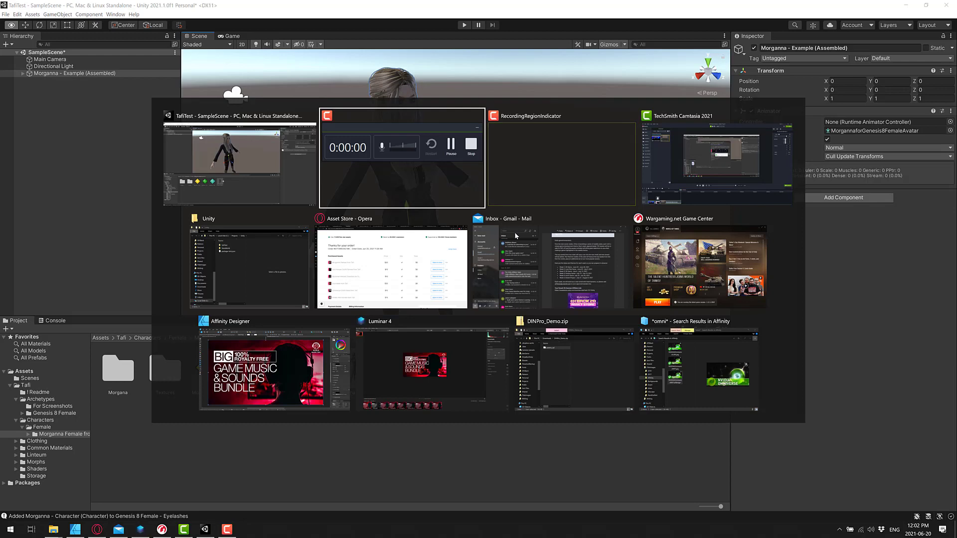
pyautogui.hotkey('alt', 'Tab')
pyautogui.hotkey('alt', 'Tab')
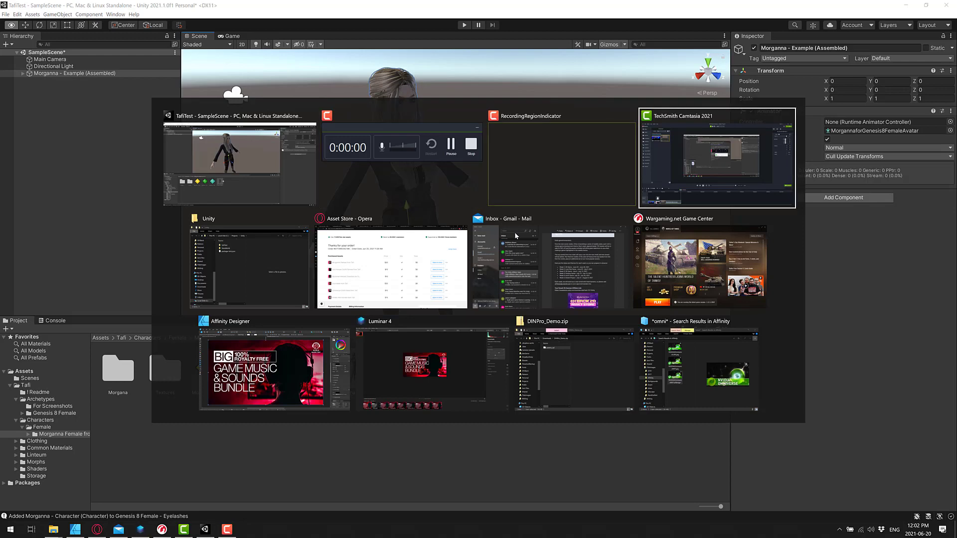
pyautogui.hotkey('alt', 'Tab')
pyautogui.hotkey('alt', 'Tab')
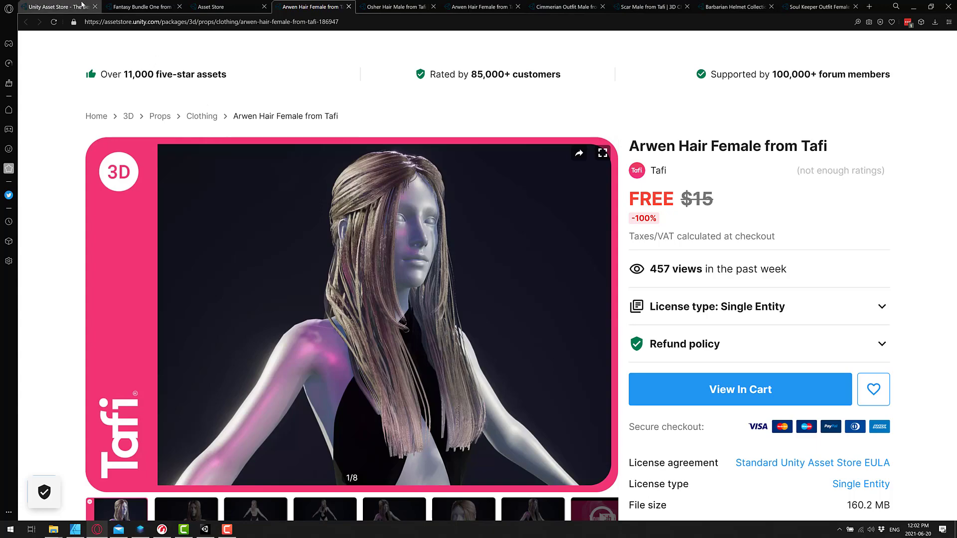
# Open the Tafi publisher sale page from the Asset Store home and browse its grid
pyautogui.click(82, 5)
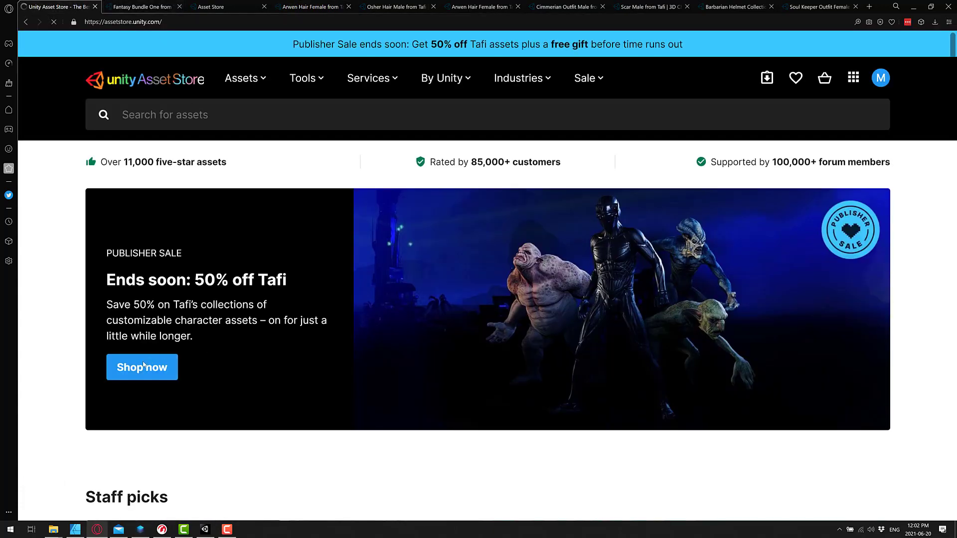
pyautogui.click(143, 367)
pyautogui.scroll(-5, 405, 322)
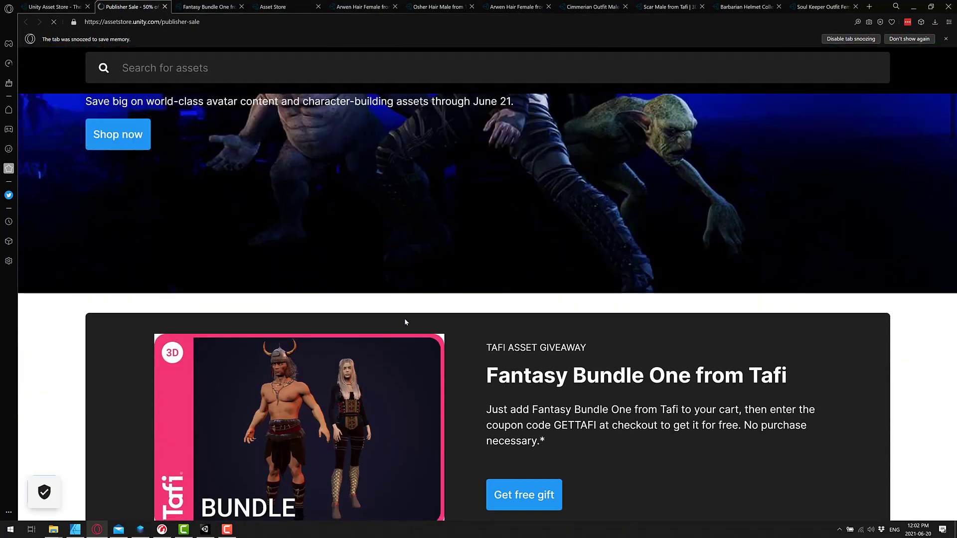
pyautogui.scroll(-8, 404, 322)
pyautogui.scroll(4, 406, 322)
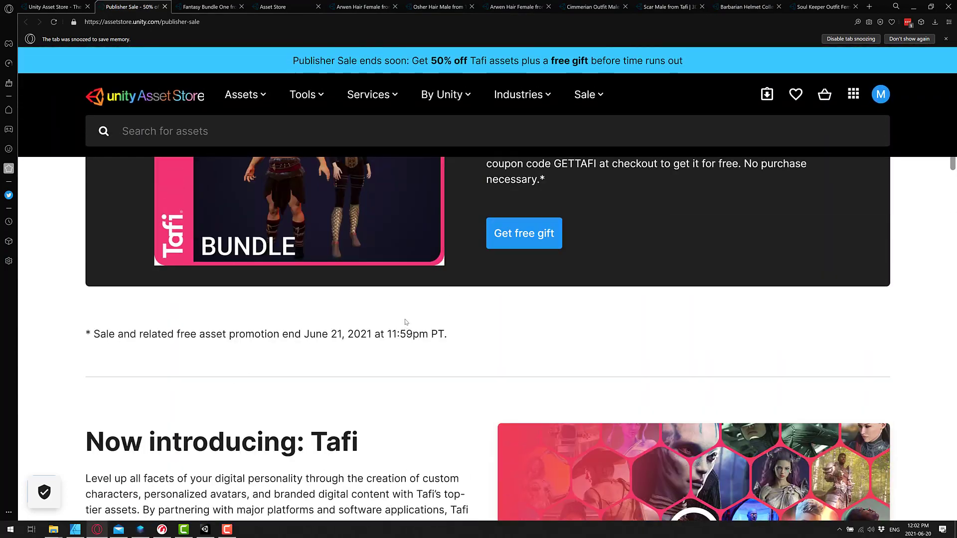
pyautogui.scroll(2, 451, 338)
pyautogui.scroll(-12, 451, 337)
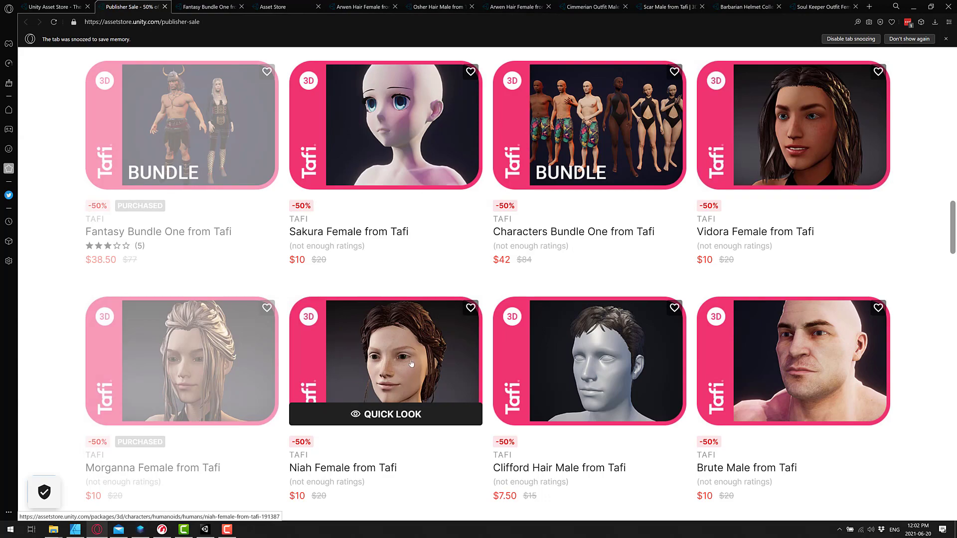
pyautogui.scroll(-1, 414, 349)
pyautogui.scroll(-6, 423, 301)
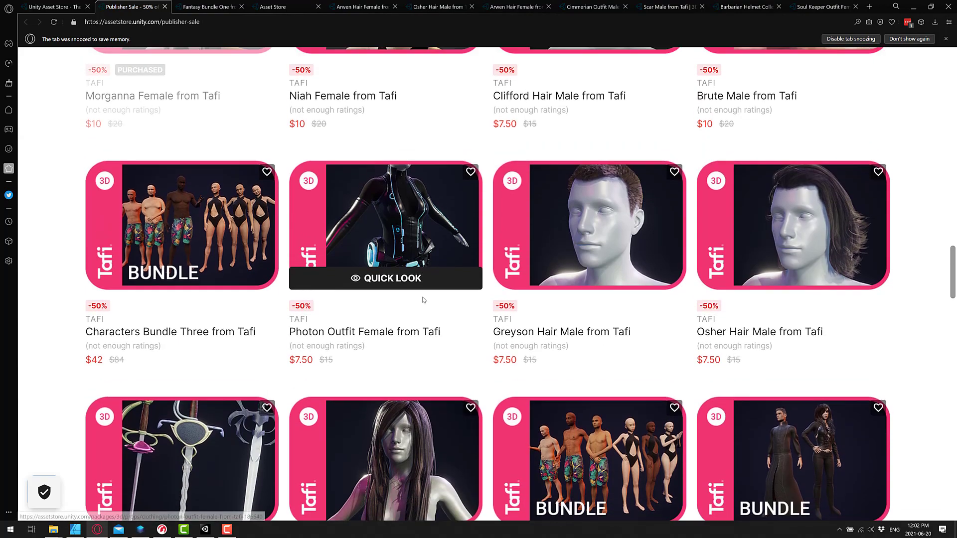
pyautogui.scroll(3, 424, 299)
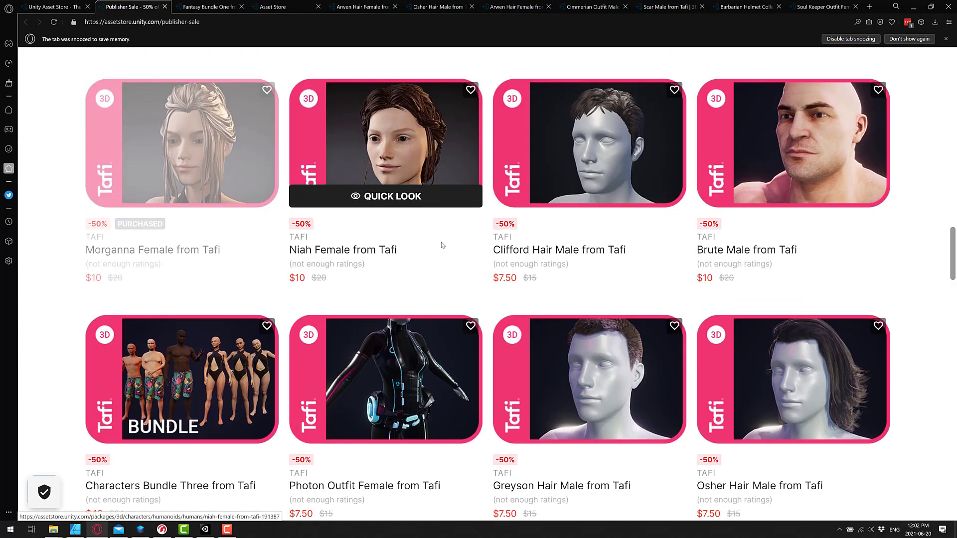
pyautogui.scroll(-20, 607, 289)
pyautogui.scroll(13, 583, 257)
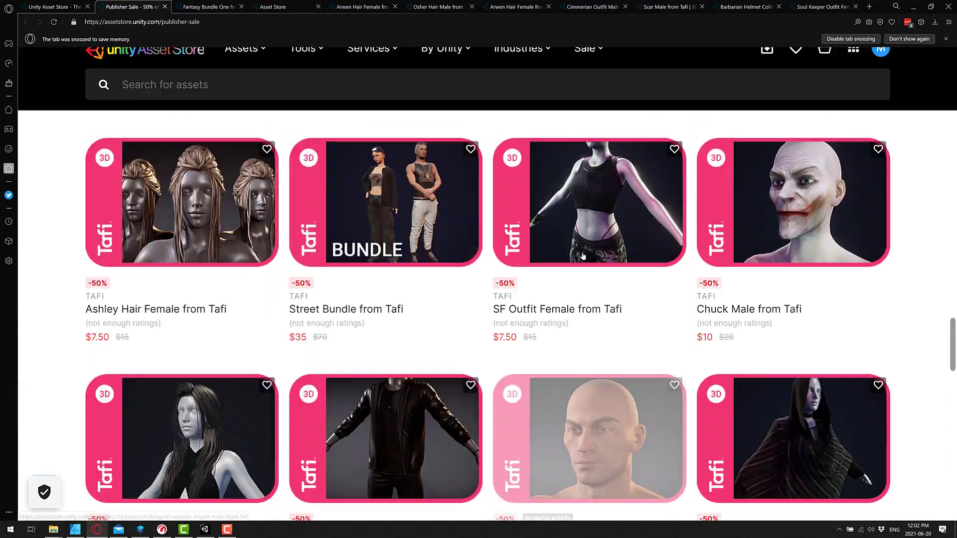
pyautogui.scroll(6, 584, 256)
pyautogui.scroll(-20, 548, 284)
pyautogui.scroll(9, 515, 308)
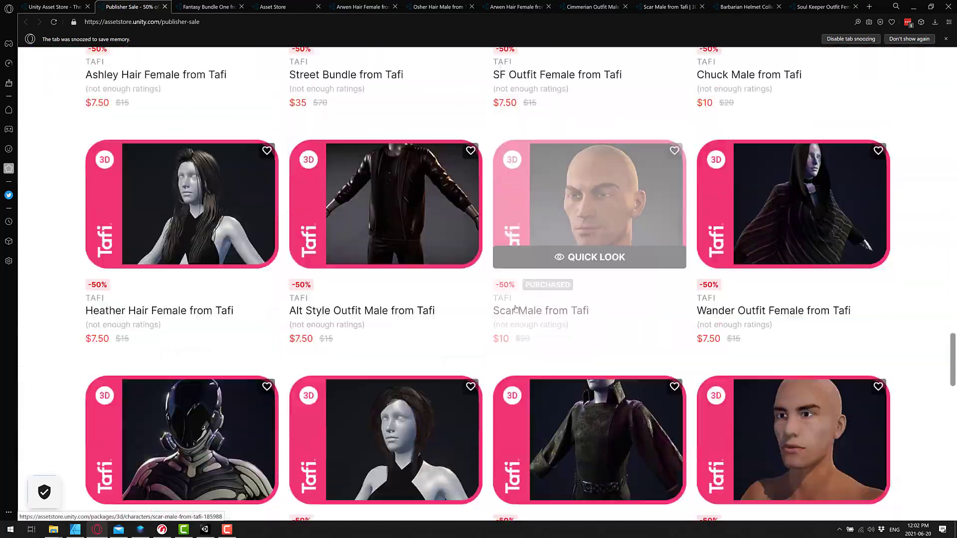
pyautogui.scroll(-13, 516, 308)
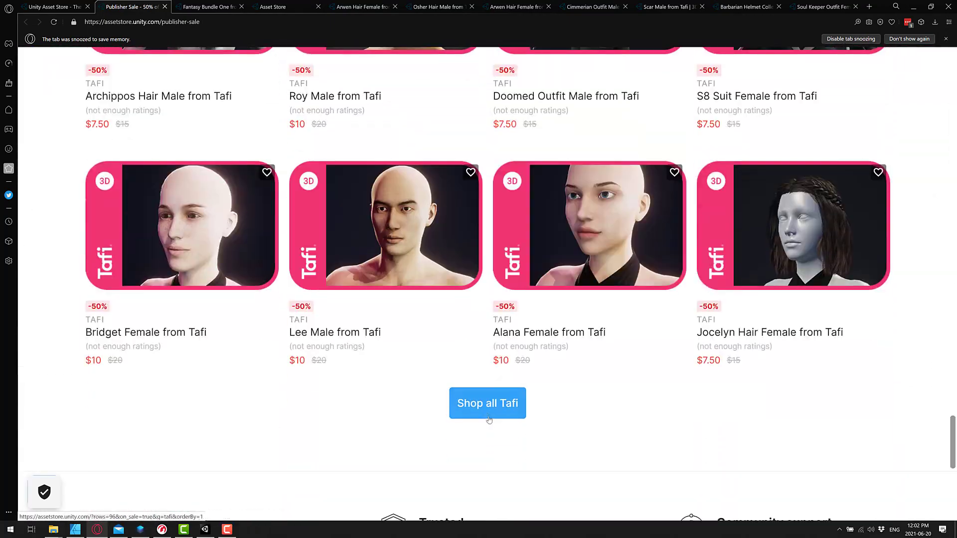
# List all Tafi assets currently on sale and scroll through them
pyautogui.click(488, 418)
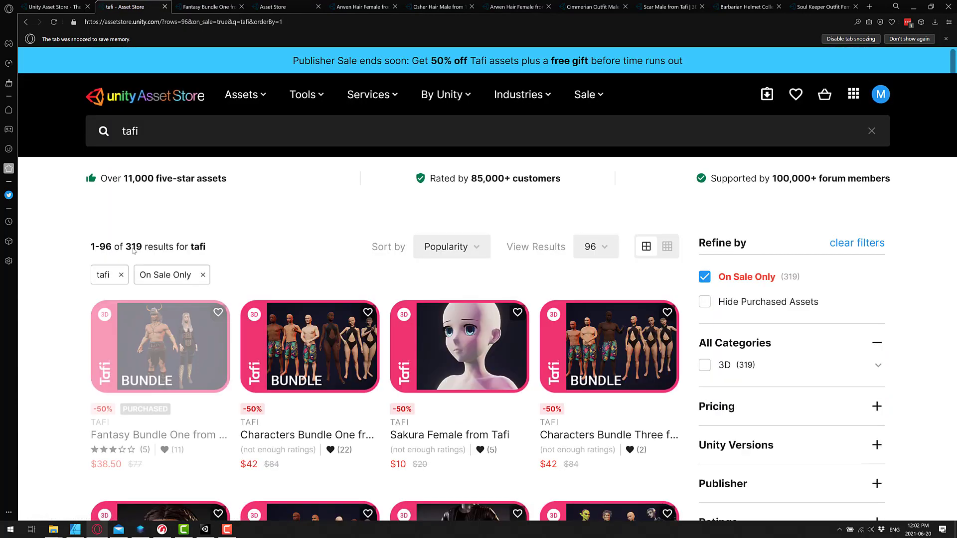
pyautogui.scroll(-2, 409, 377)
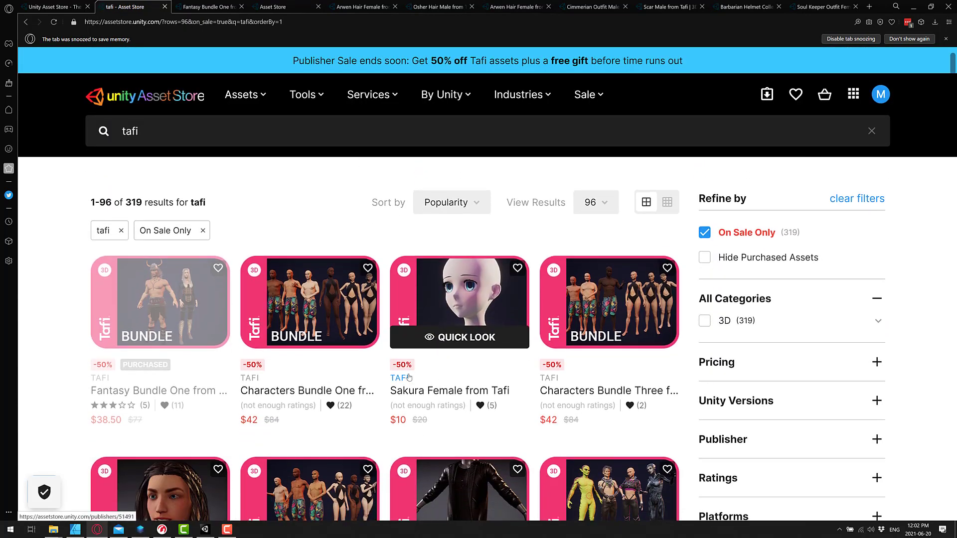
pyautogui.scroll(-10, 408, 378)
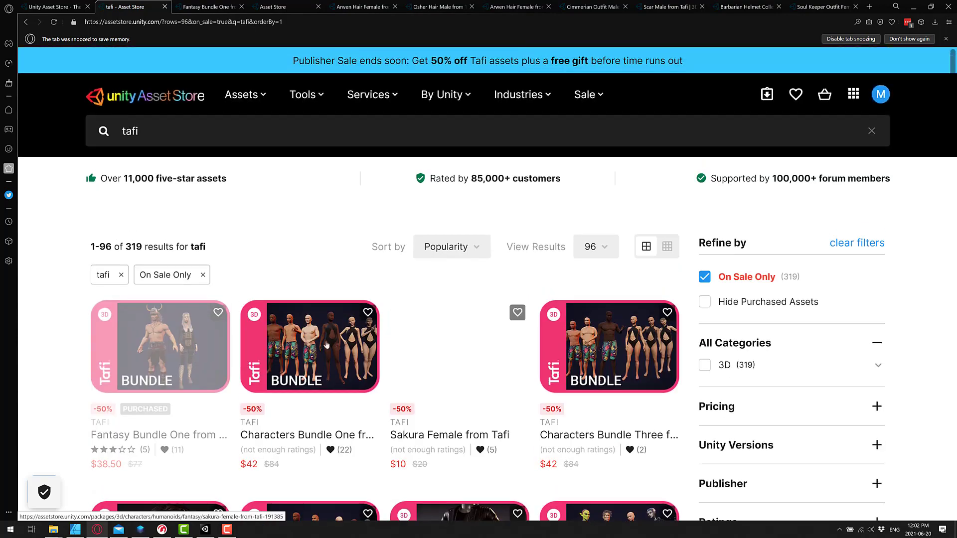
# Return to the Fantasy Bundle One from Tafi product page and review its contents
pyautogui.click(208, 7)
pyautogui.scroll(10, 297, 266)
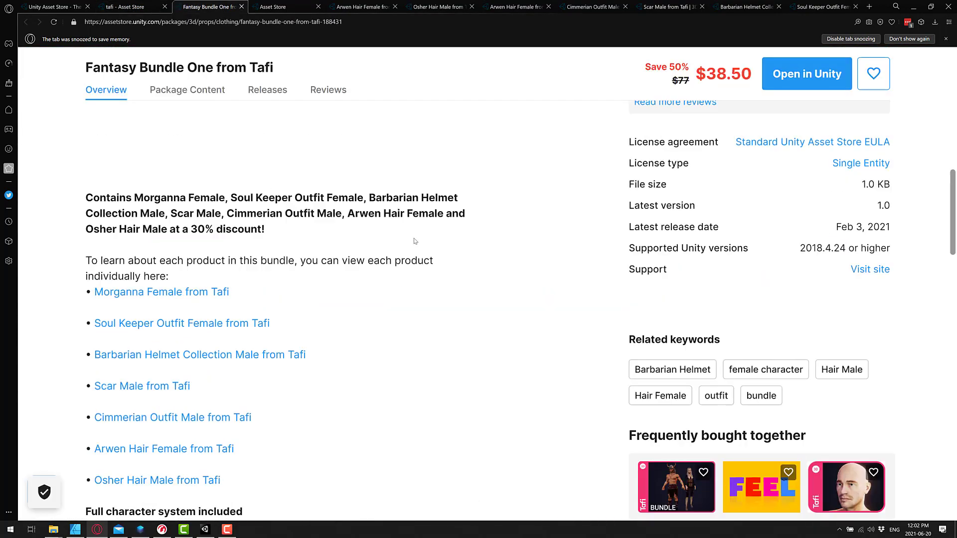
pyautogui.scroll(-10, 447, 344)
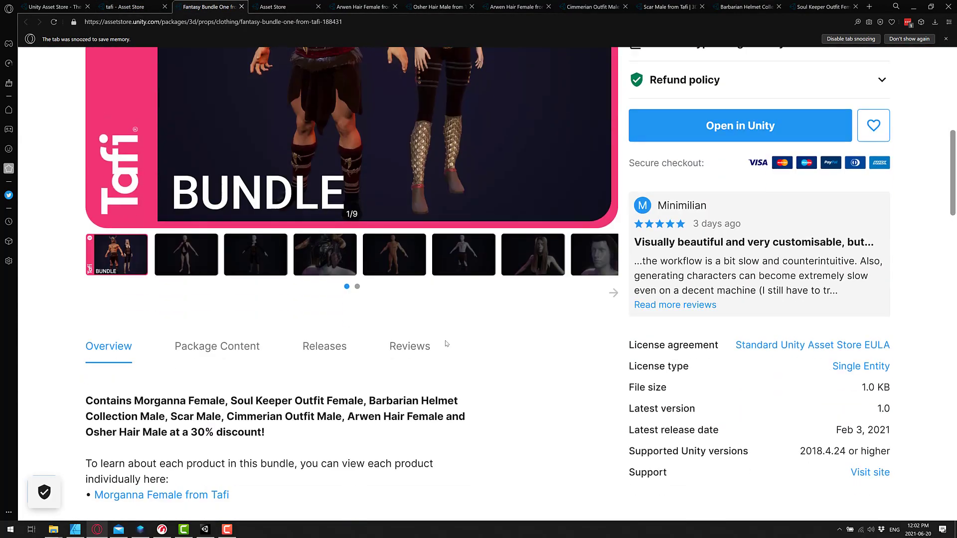